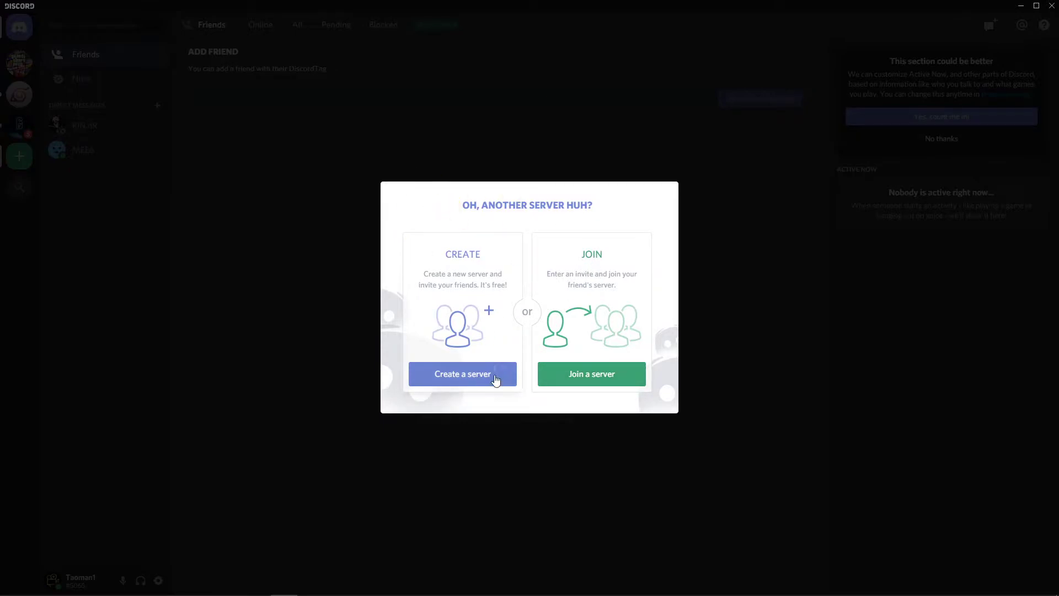
# Step: Start creating a new server of your own and name it "This is the way."
pyautogui.click(466, 374)
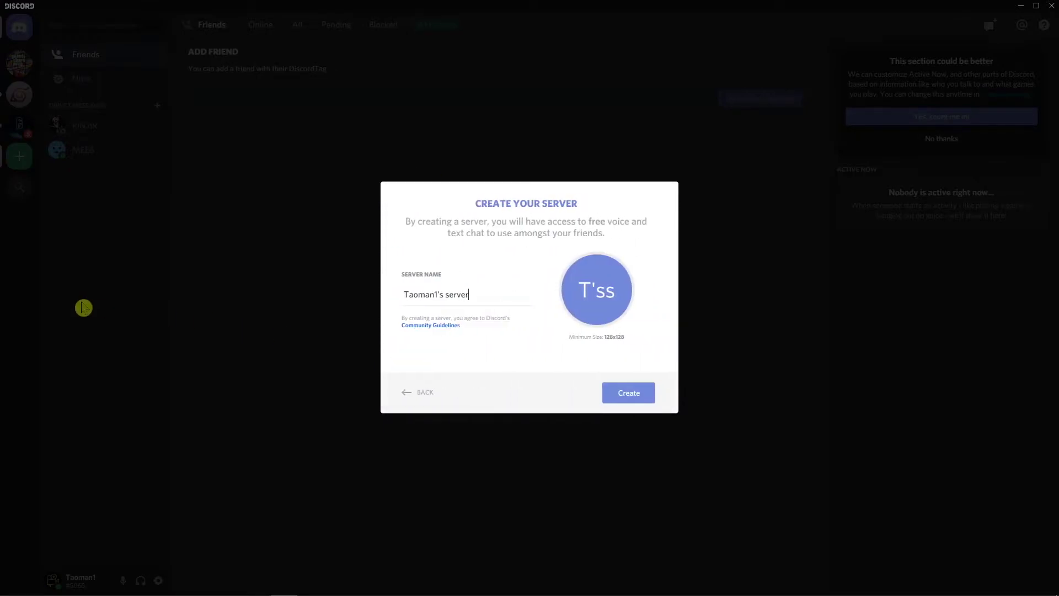
pyautogui.tripleClick(467, 296)
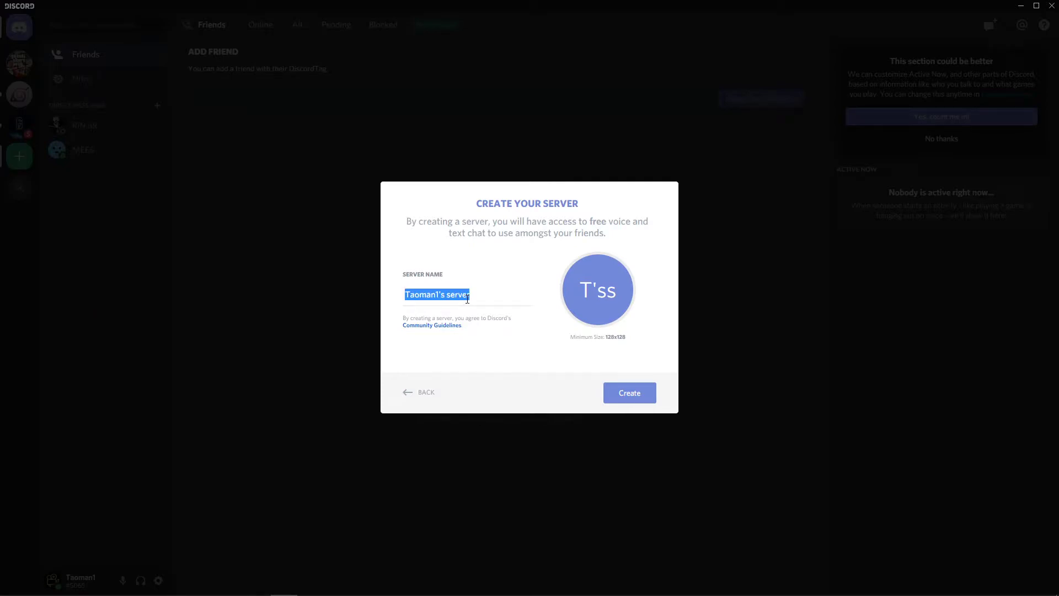
pyautogui.write('TA')
pyautogui.press('BackSpace')
pyautogui.press('BackSpace')
pyautogui.write('This is the way.')
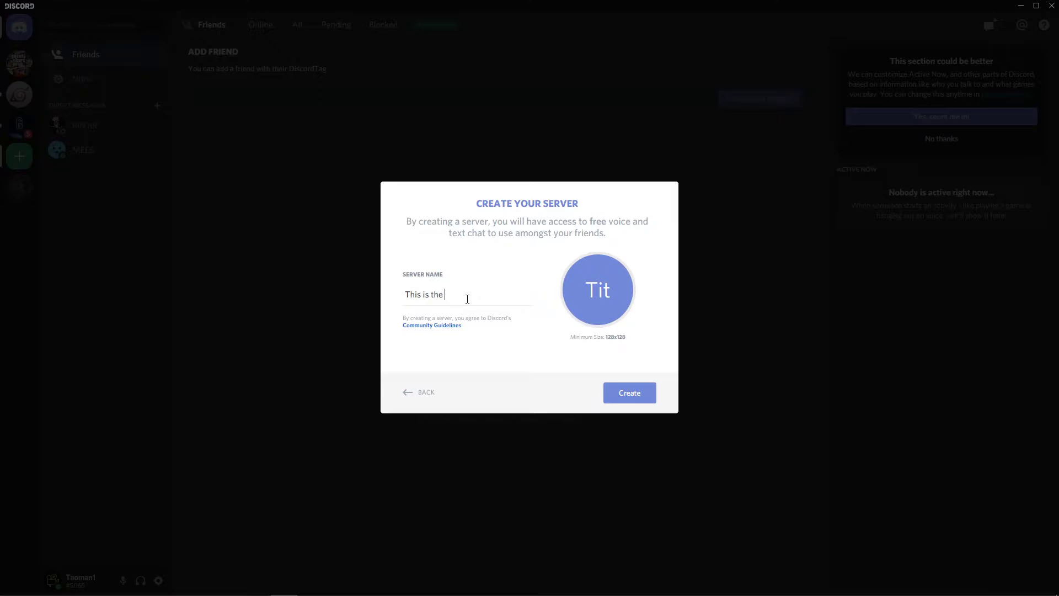
# Step: Upload the Baby Yoda picture from the Desktop folder as the server icon and create the server
pyautogui.click(604, 312)
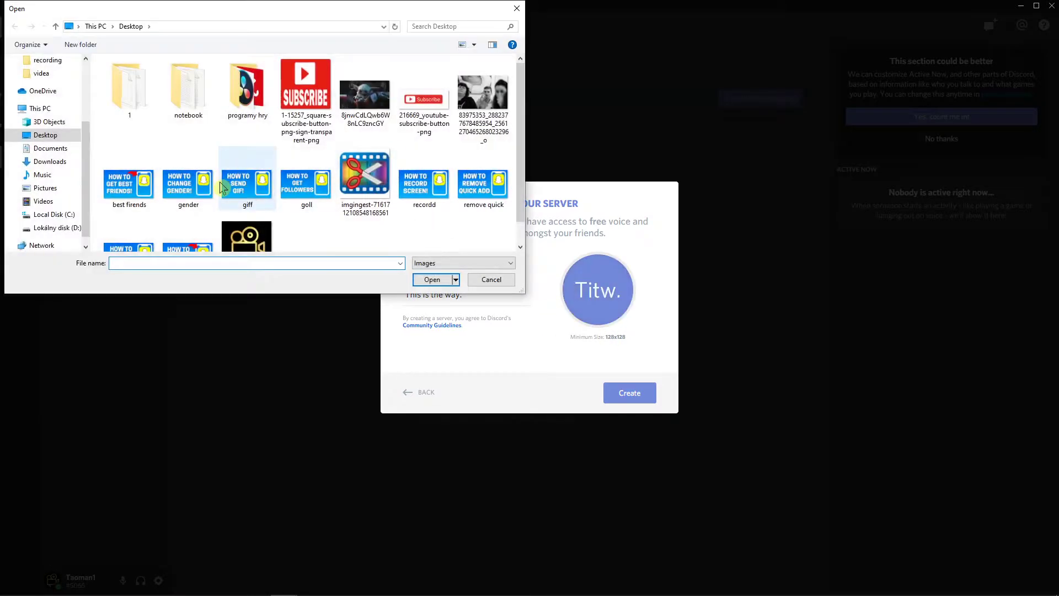
pyautogui.click(372, 97)
pyautogui.doubleClick(372, 96)
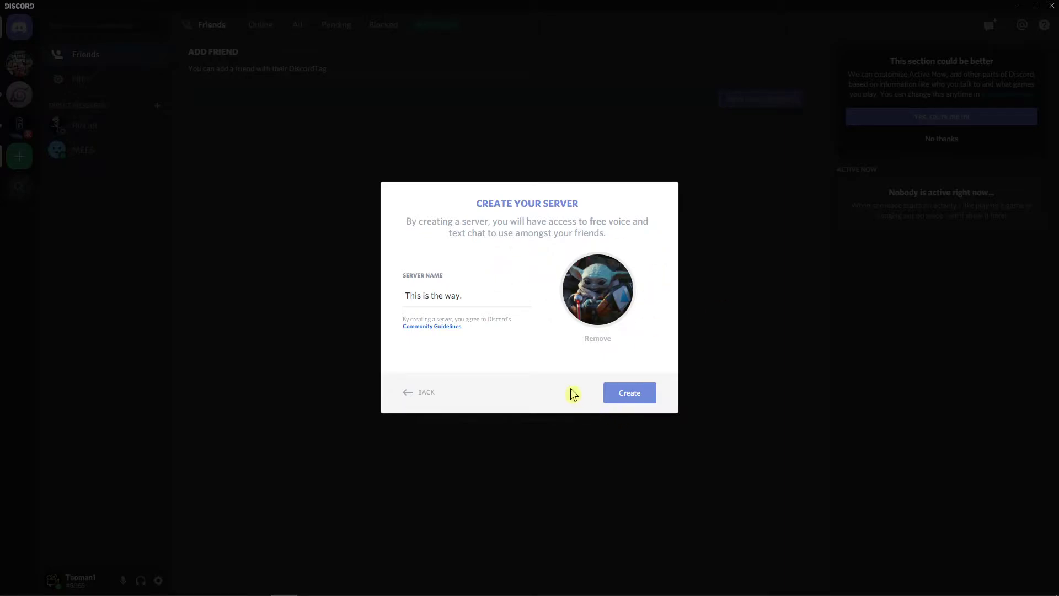
pyautogui.click(639, 397)
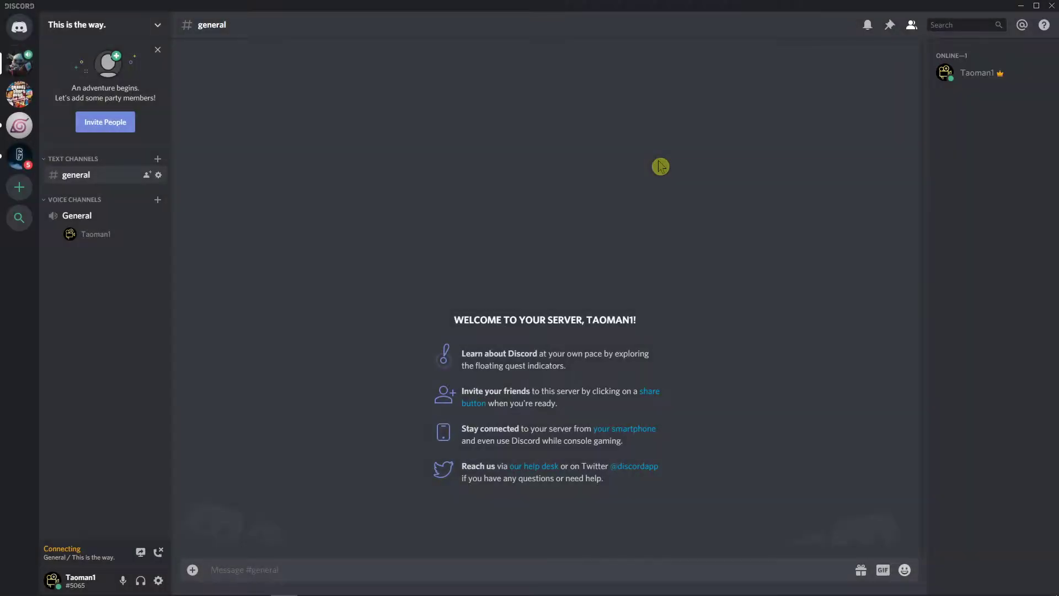
# Step: Open the invitation options for the new server, examine the invite link, and close them again
pyautogui.click(105, 122)
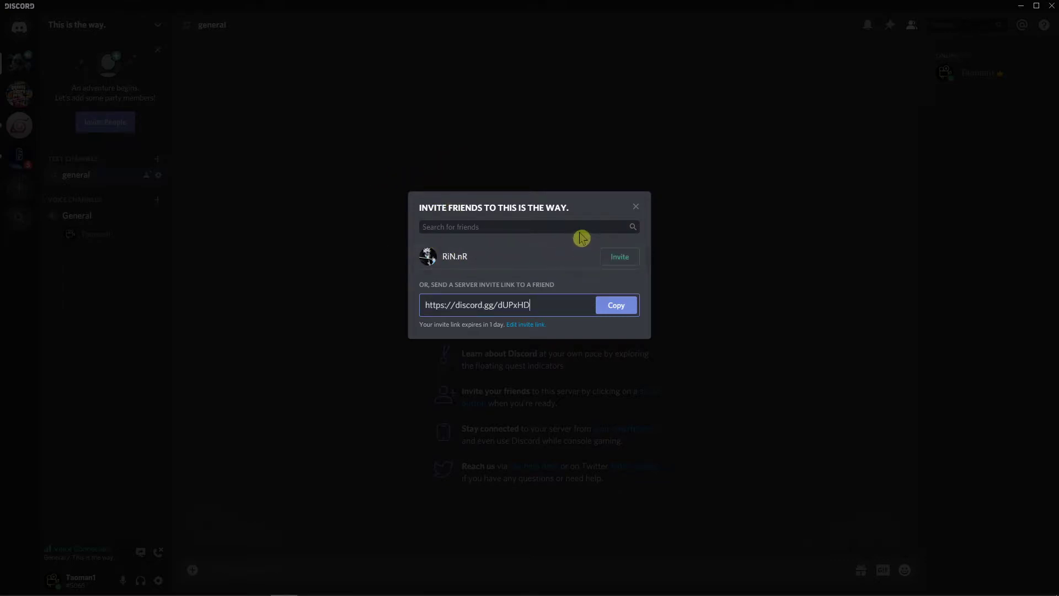
pyautogui.moveTo(555, 301); pyautogui.dragTo(400, 273)
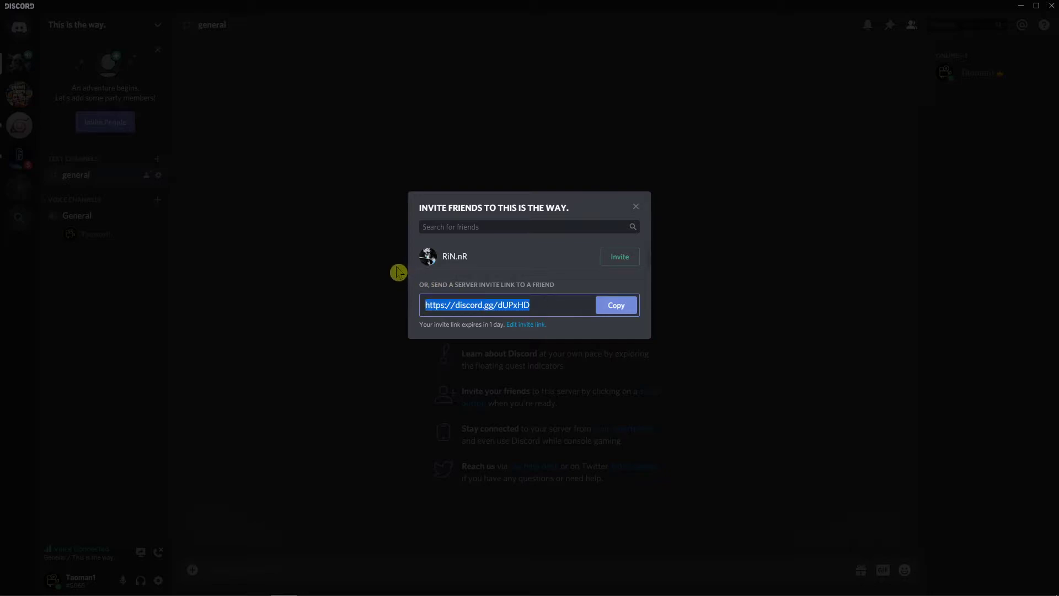
pyautogui.click(634, 207)
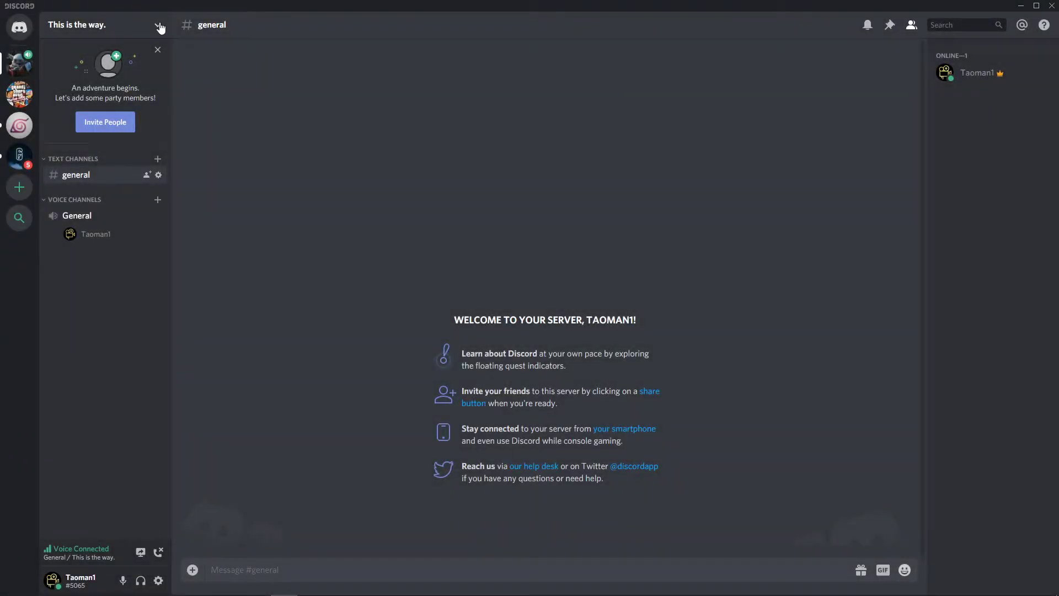
# Step: Create a text channel named 123 and a voice channel named yoda
pyautogui.click(158, 159)
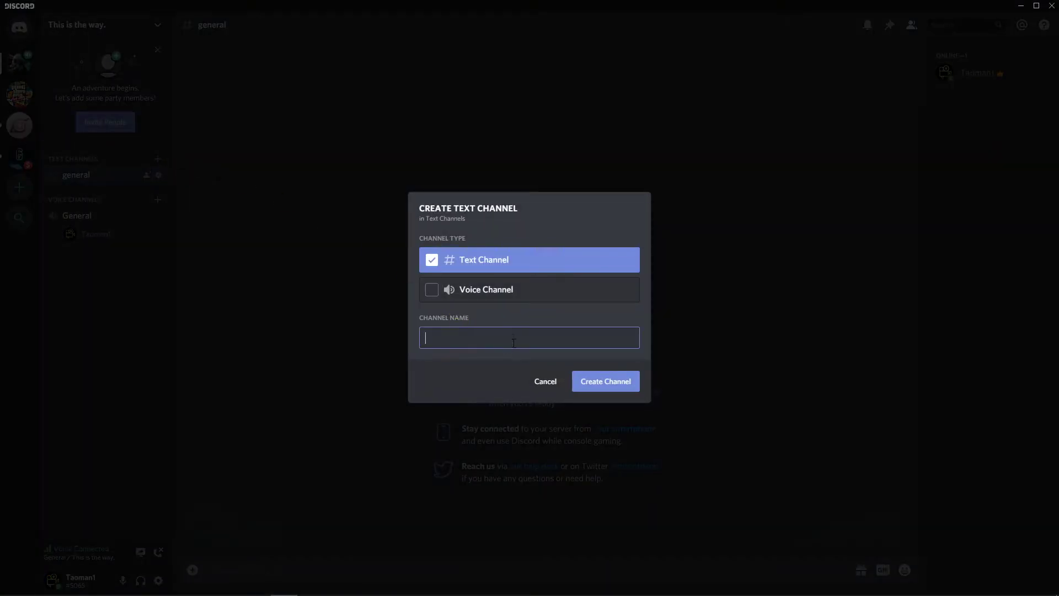
pyautogui.press('Return')
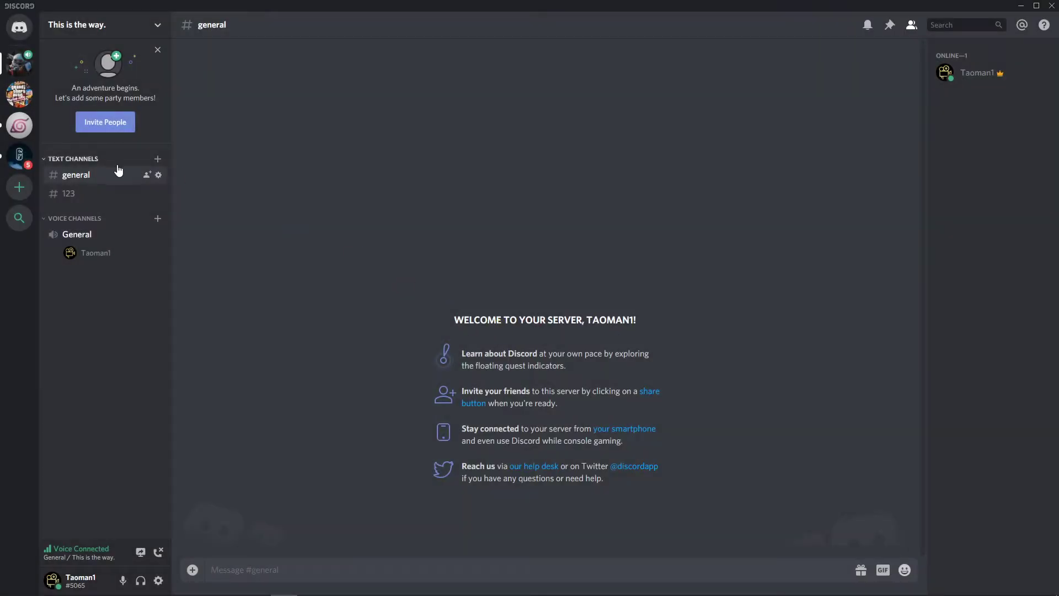
pyautogui.click(158, 219)
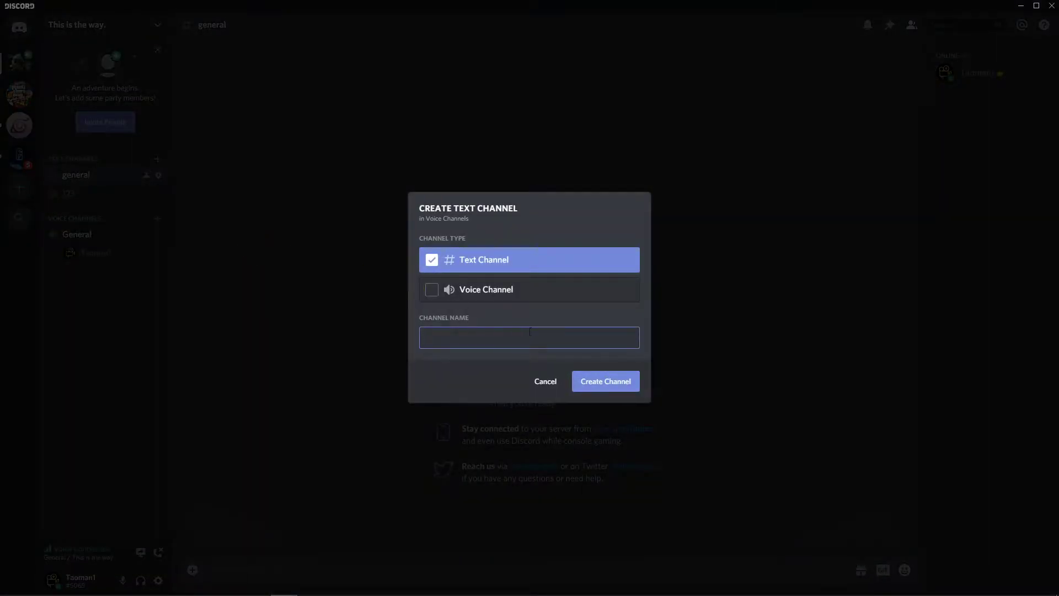
pyautogui.click(511, 301)
pyautogui.click(500, 330)
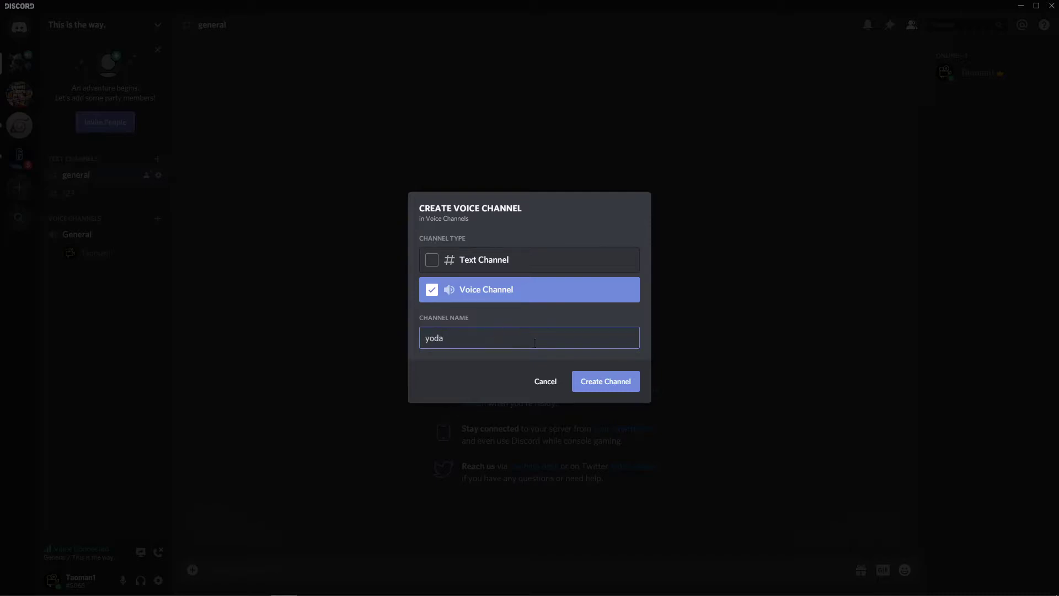
pyautogui.click(597, 380)
# Step: Switch back and forth between the yoda and General voice channels, ending in General
pyautogui.click(110, 278)
pyautogui.click(93, 235)
pyautogui.click(97, 276)
pyautogui.click(103, 235)
pyautogui.click(88, 277)
pyautogui.click(104, 236)
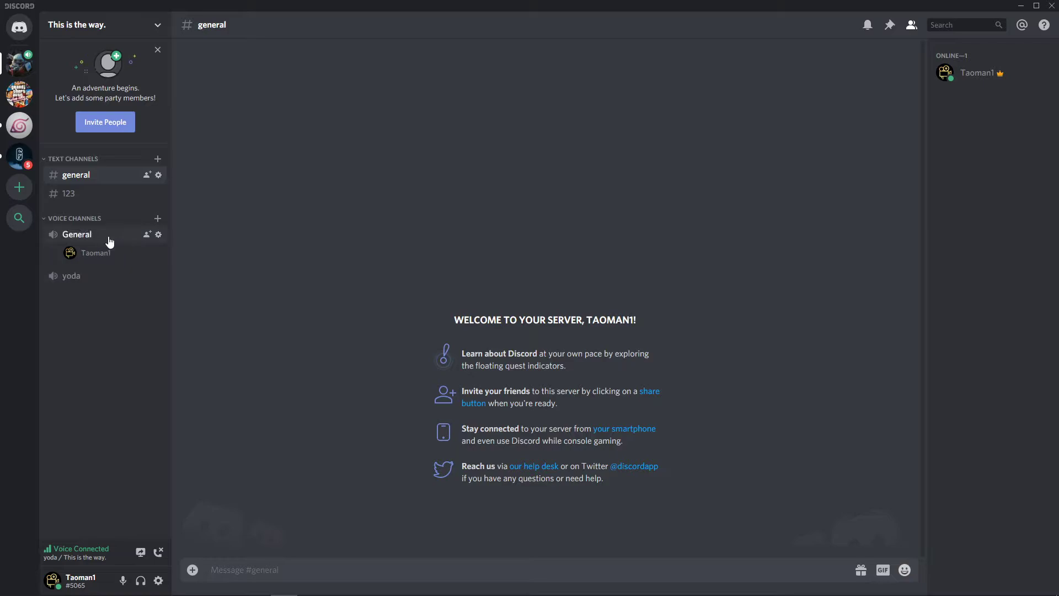
# Step: Open the server settings and examine the server name and the AFK channel options in the overview
pyautogui.click(158, 28)
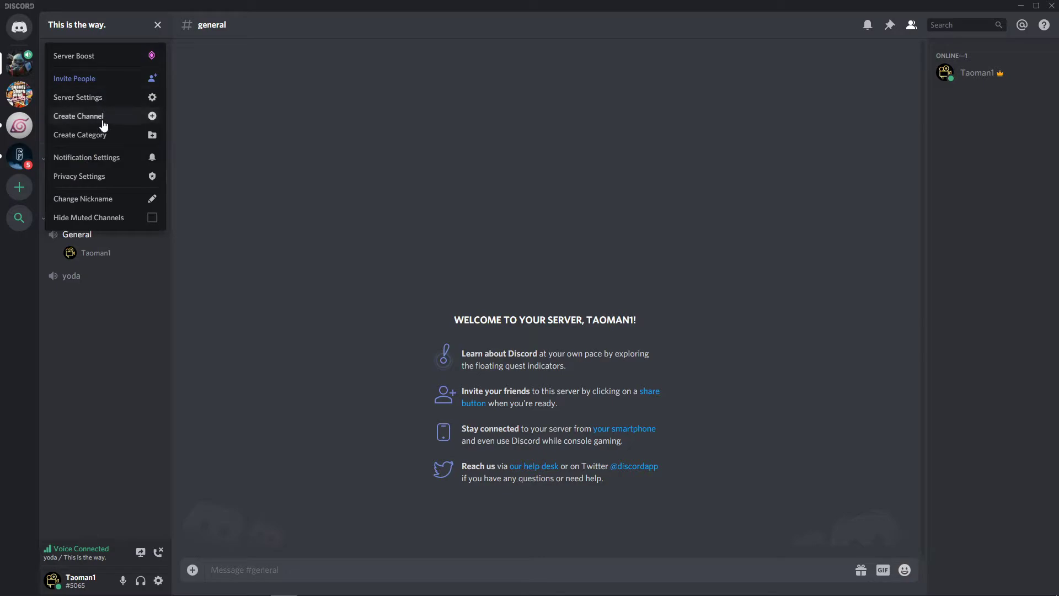
pyautogui.click(120, 104)
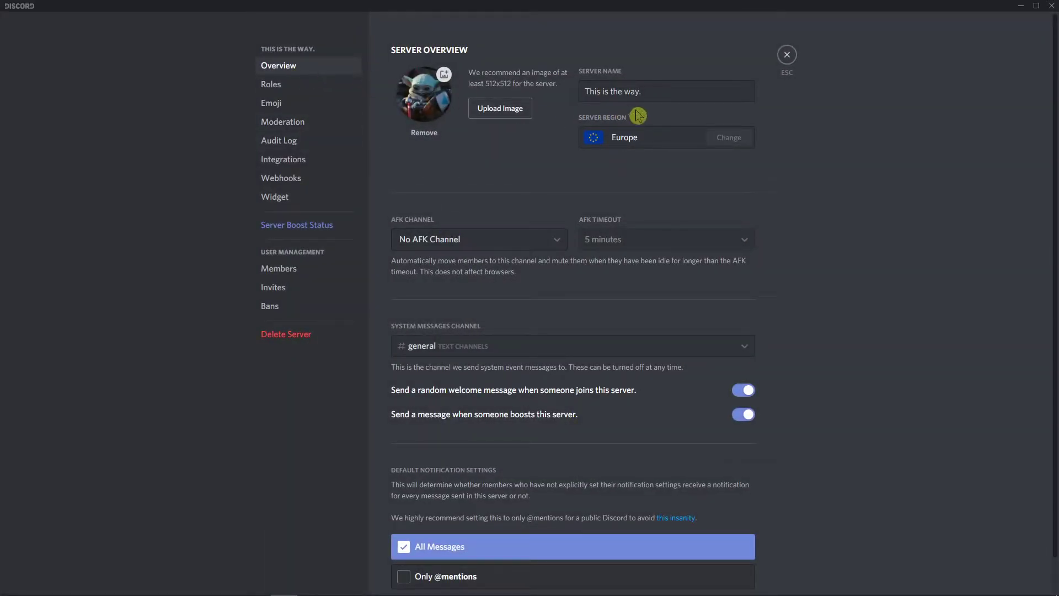
pyautogui.moveTo(643, 91); pyautogui.dragTo(458, 90)
pyautogui.scroll(-1, 482, 207)
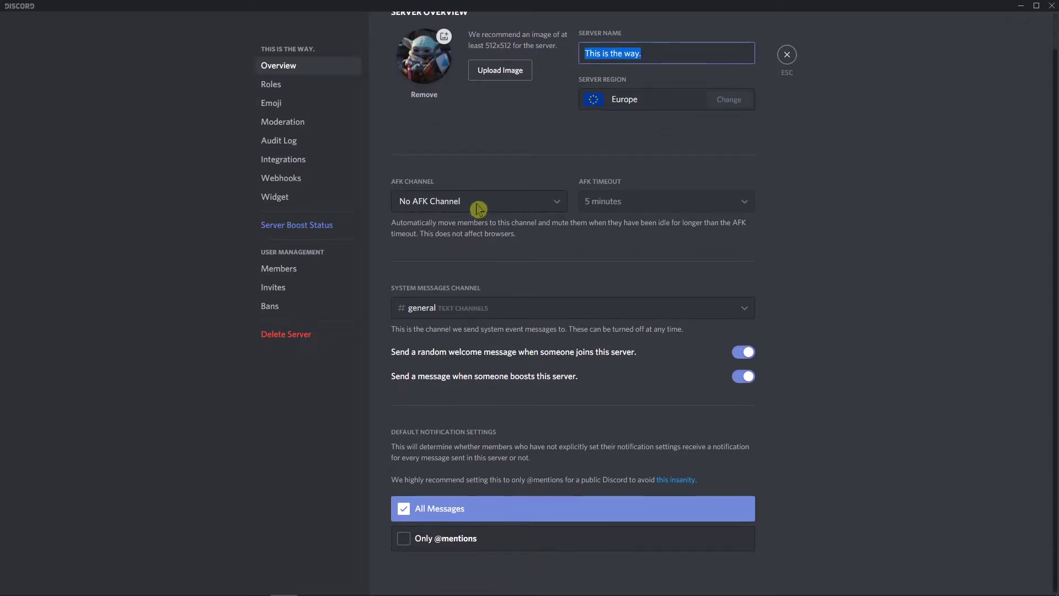
pyautogui.click(478, 209)
pyautogui.click(494, 196)
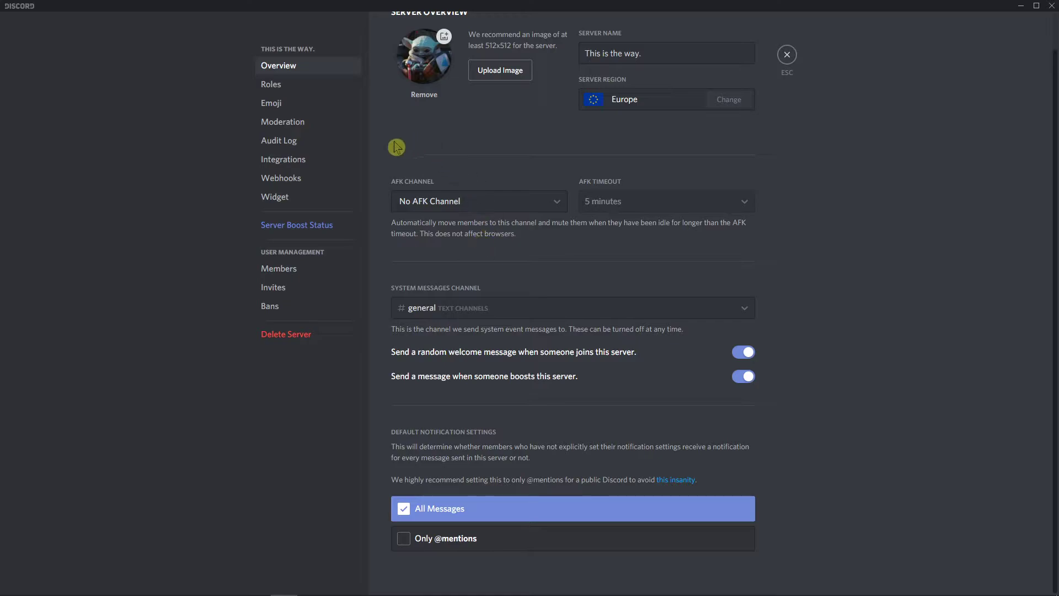
pyautogui.click(298, 91)
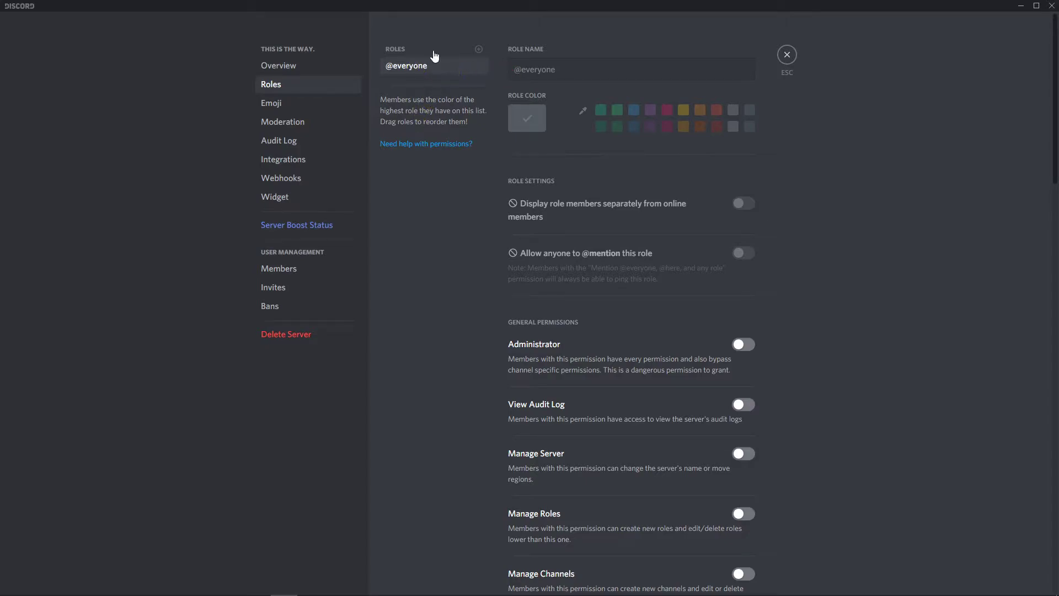
pyautogui.click(478, 51)
pyautogui.click(454, 82)
pyautogui.click(461, 71)
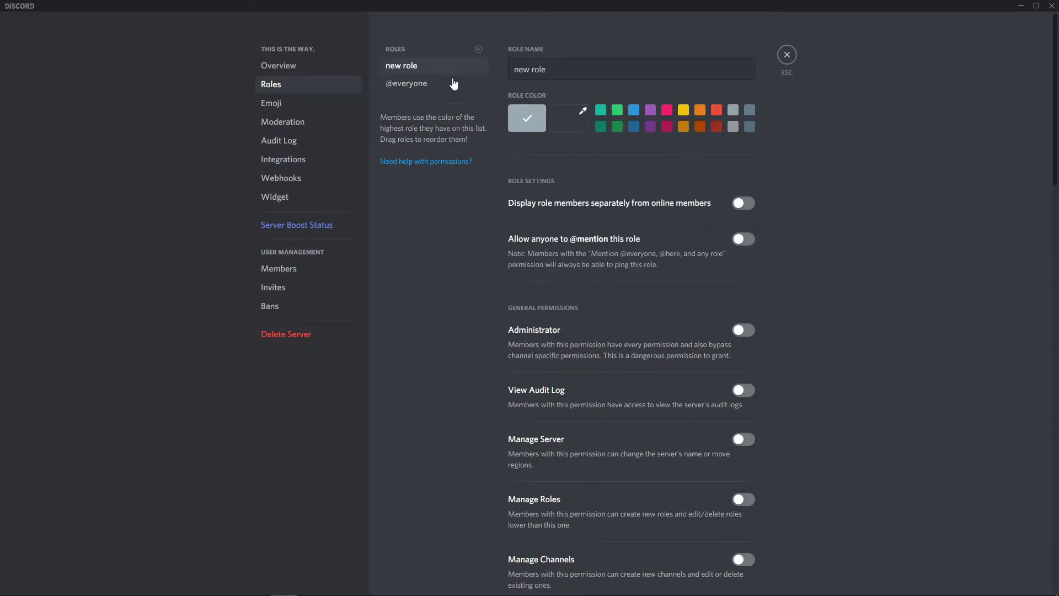
pyautogui.click(450, 88)
pyautogui.click(461, 73)
pyautogui.click(451, 88)
pyautogui.click(458, 73)
# Step: Name the new role Admin, give it the bright pink colour and enable its Administrator permission
pyautogui.tripleClick(519, 70)
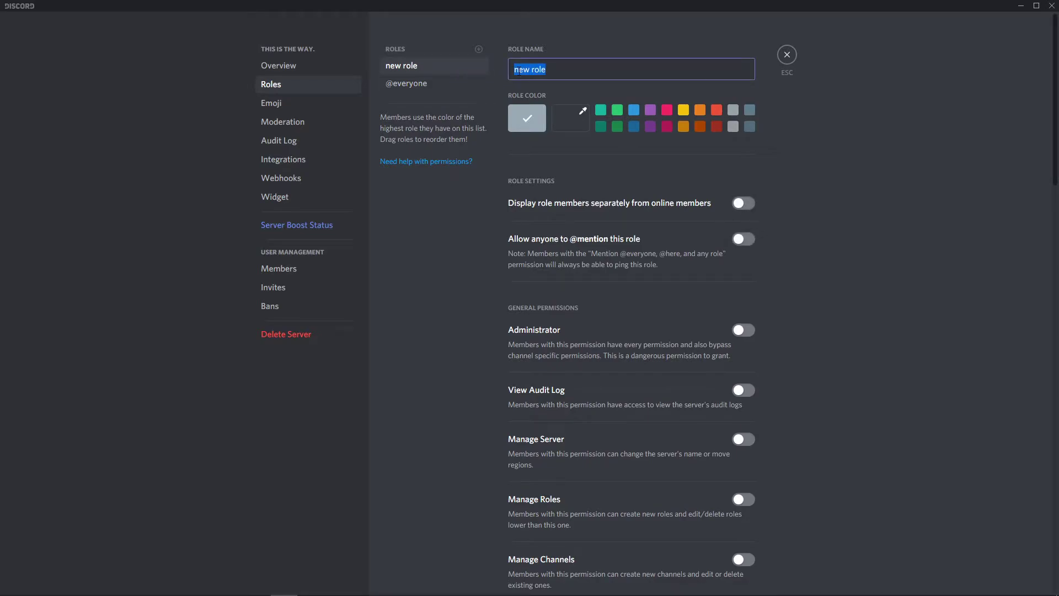
pyautogui.write('Admin')
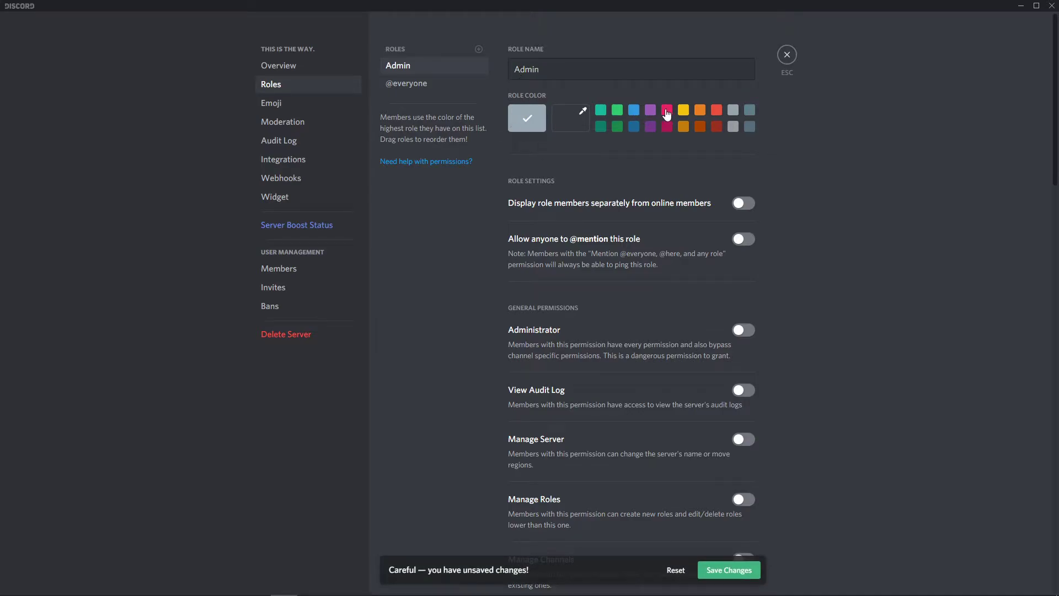
pyautogui.click(667, 111)
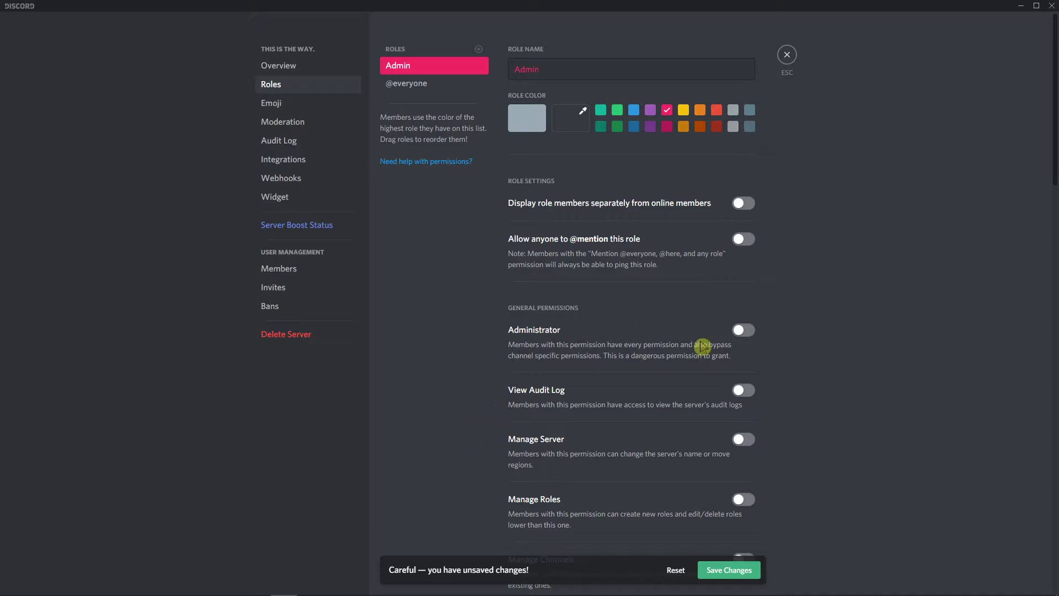
pyautogui.click(742, 331)
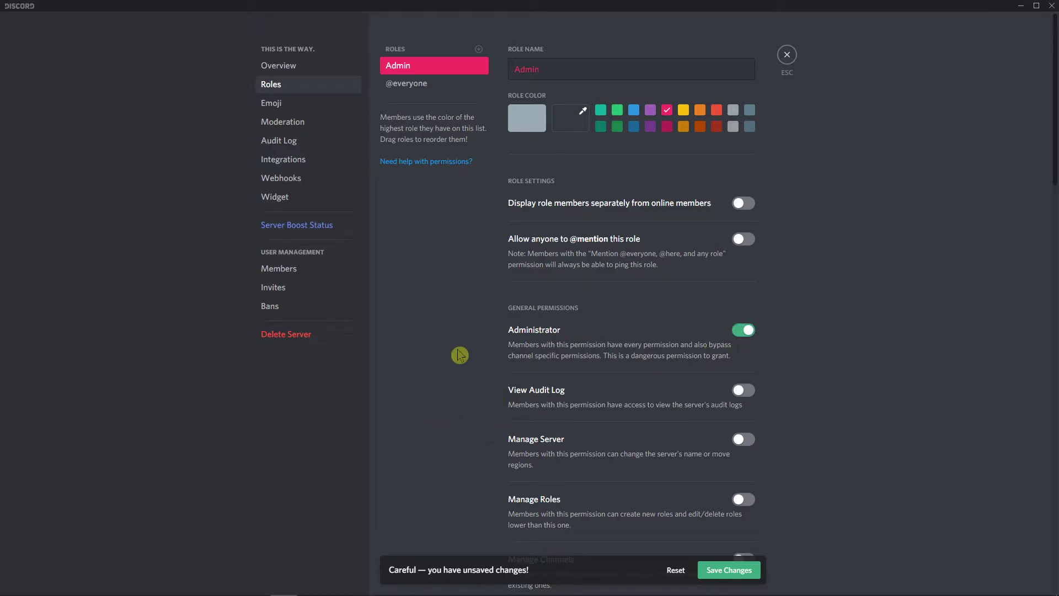
# Step: Add a second role named Manager and enable its Manage Server, Manage Roles and Manage Channels permissions
pyautogui.click(478, 49)
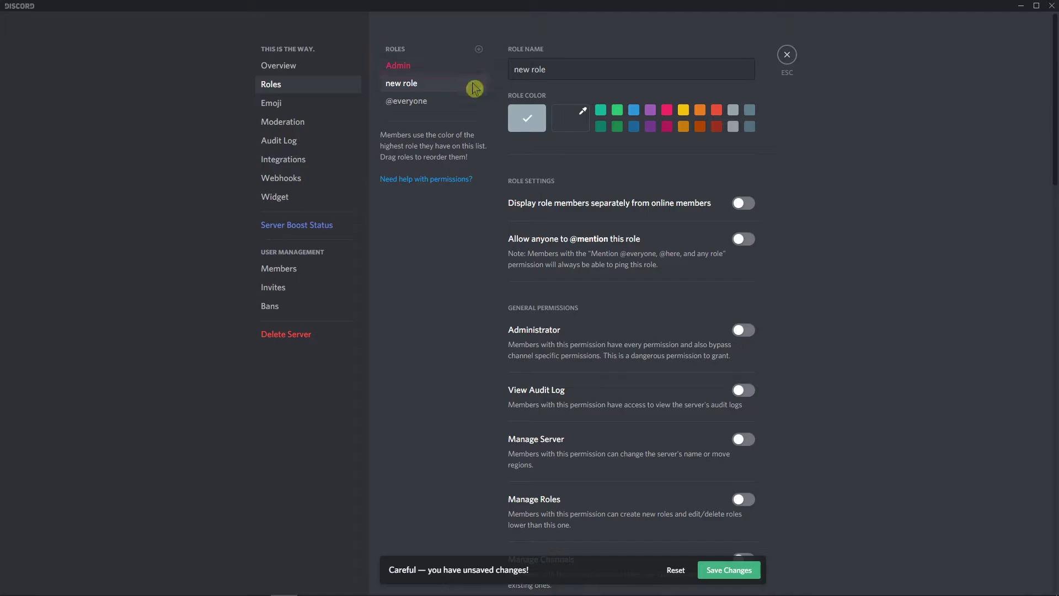
pyautogui.tripleClick(555, 76)
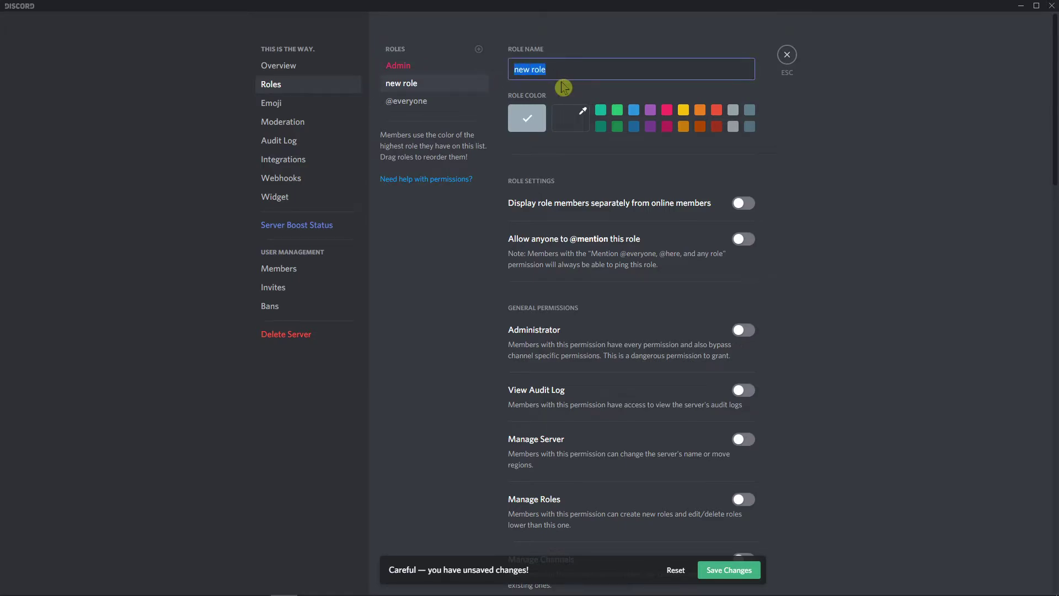
pyautogui.write('Manager')
pyautogui.click(744, 440)
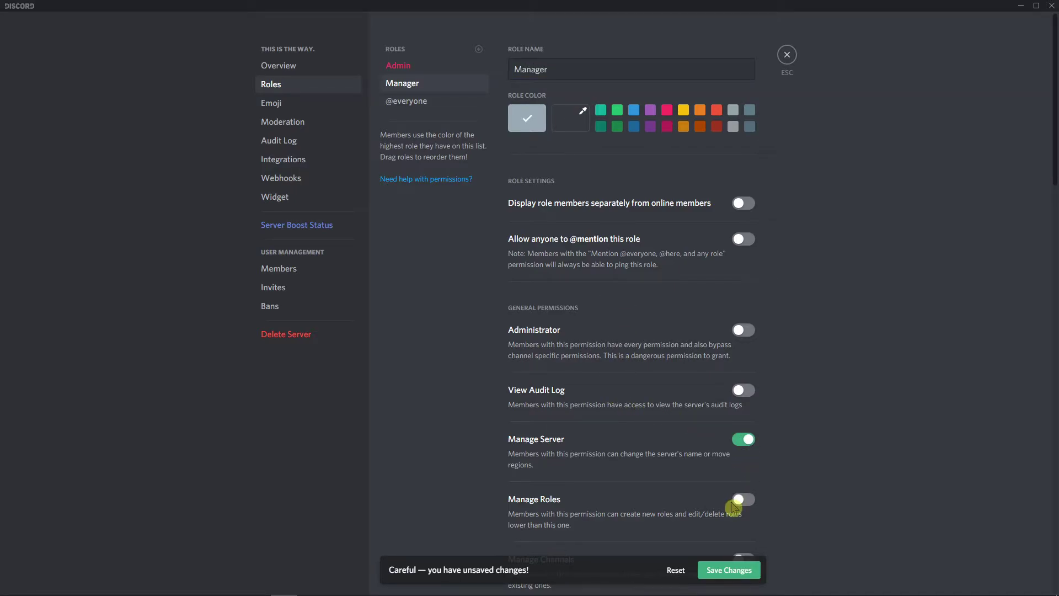
pyautogui.click(743, 499)
pyautogui.scroll(-2, 667, 437)
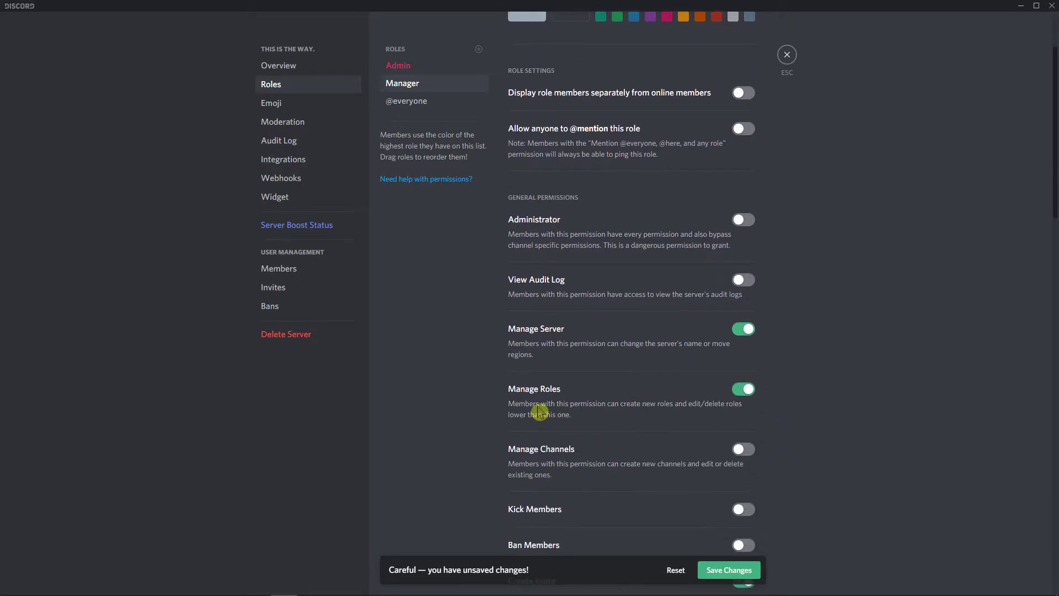
pyautogui.click(743, 449)
# Step: Enable Kick Members, Ban Members, Manage Nicknames and Manage Emojis for the Manager role
pyautogui.scroll(-4, 786, 457)
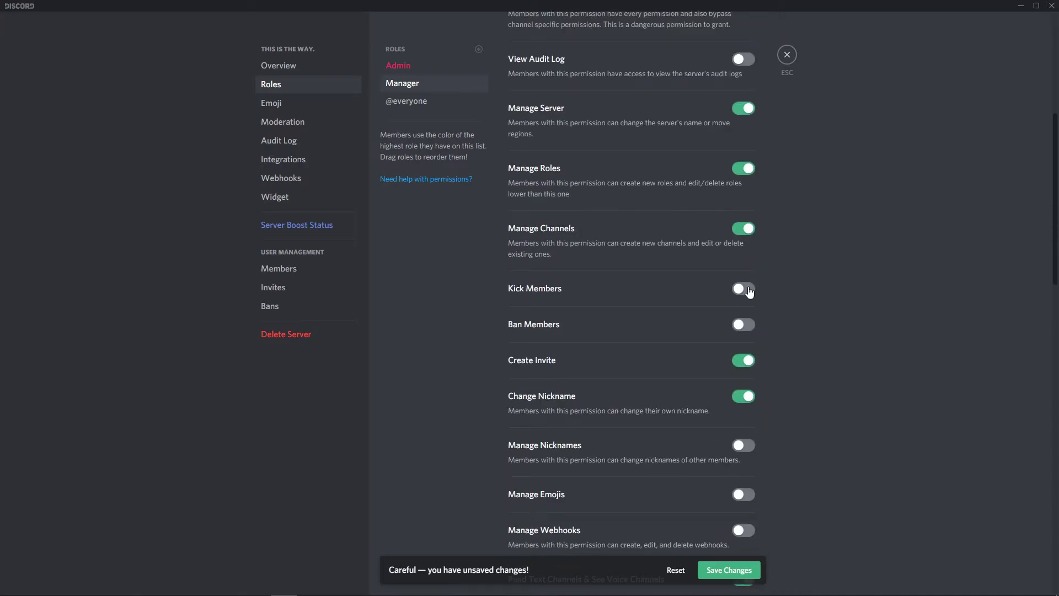
pyautogui.click(745, 290)
pyautogui.click(745, 325)
pyautogui.scroll(-3, 766, 317)
pyautogui.click(741, 280)
pyautogui.scroll(-1, 769, 298)
# Step: Check the Manager role's remaining text and voice permissions, and save the role changes
pyautogui.scroll(10, 839, 381)
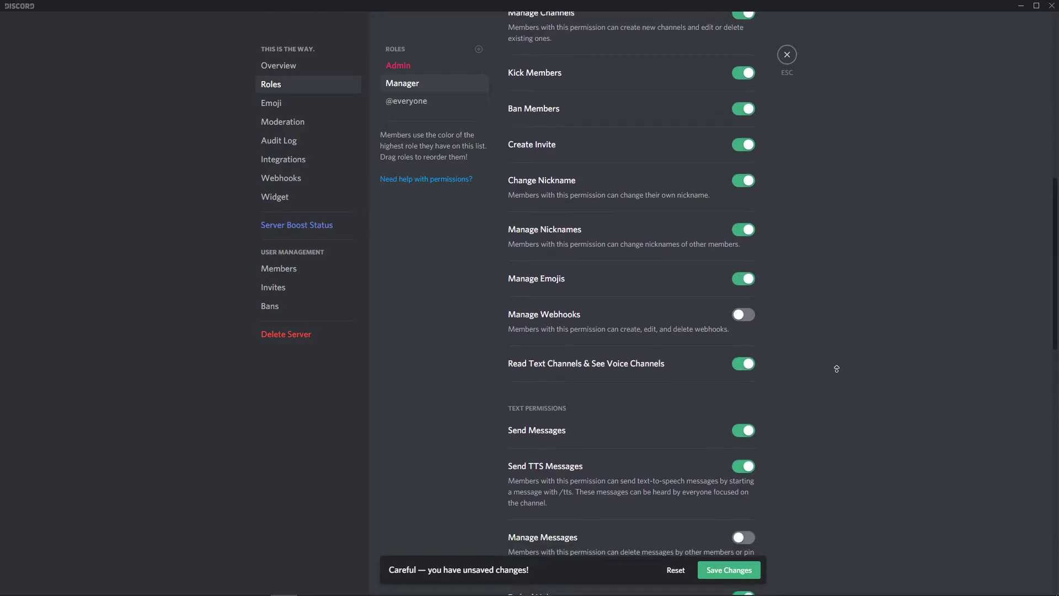
pyautogui.scroll(-10, 844, 386)
pyautogui.scroll(-8, 844, 389)
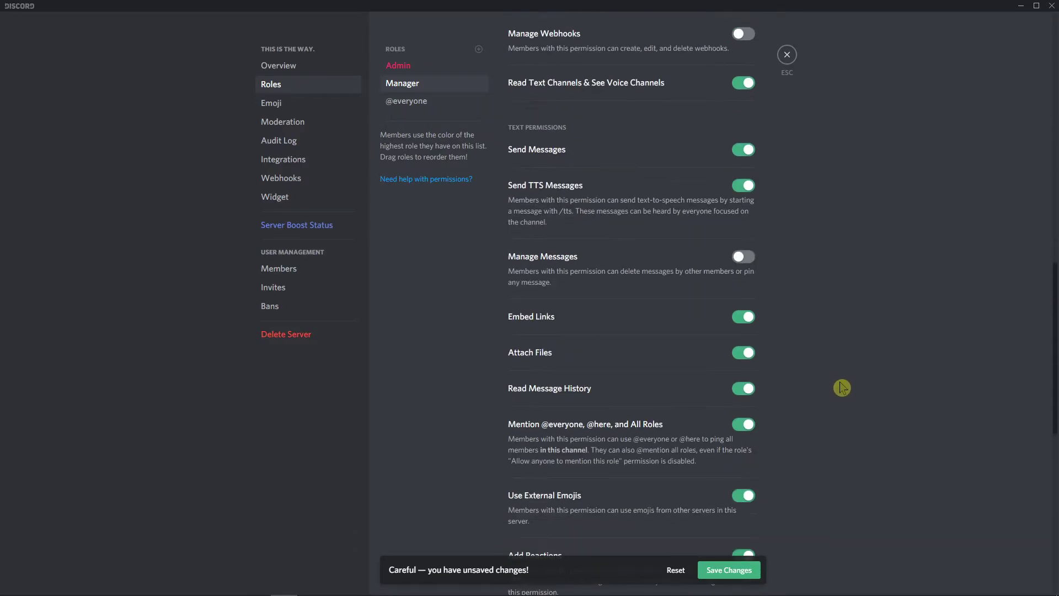
pyautogui.scroll(-5, 681, 426)
pyautogui.scroll(15, 600, 379)
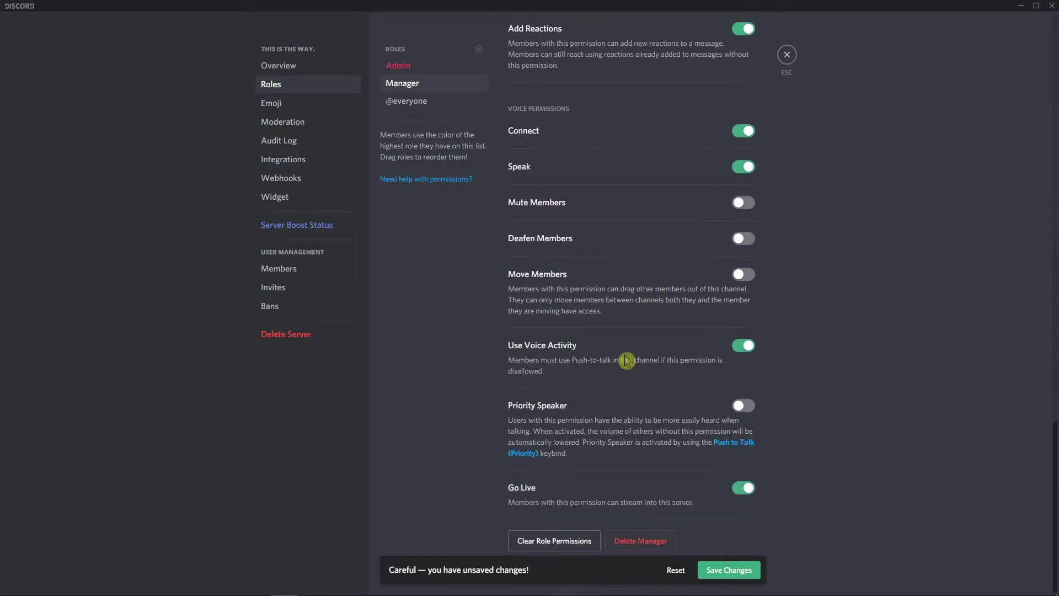
pyautogui.click(736, 568)
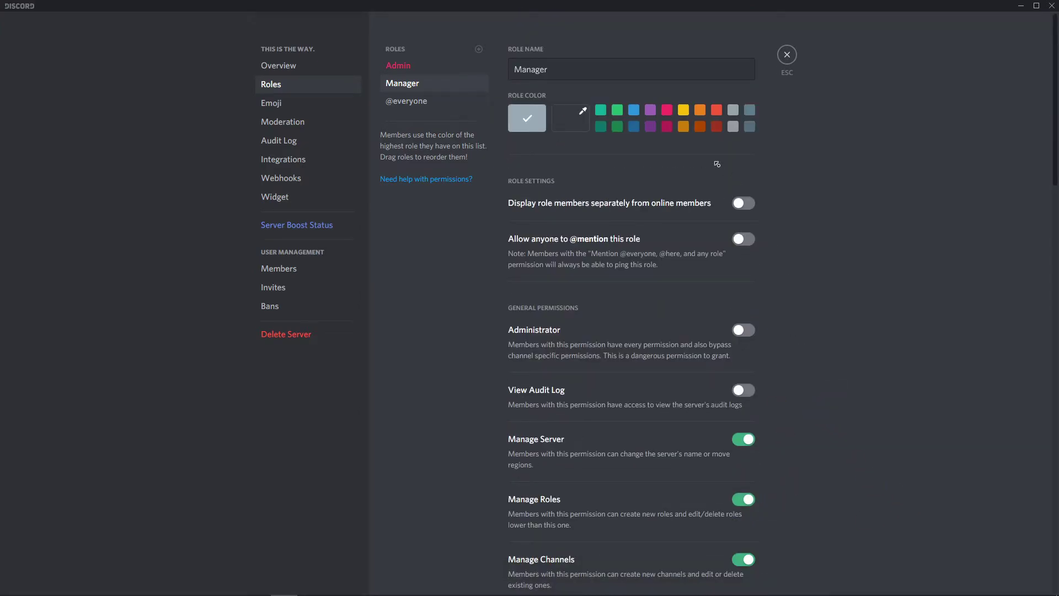
# Step: Give the Manager role the bright yellow colour, check its general, text and voice permissions, and save the role changes
pyautogui.click(687, 124)
pyautogui.scroll(-15, 880, 352)
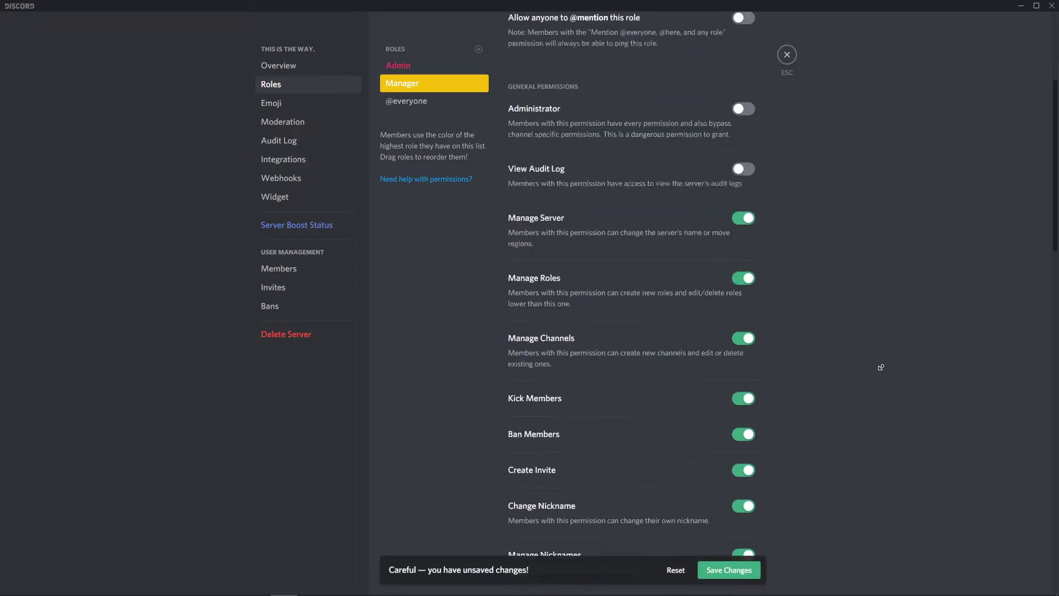
pyautogui.scroll(-10, 880, 335)
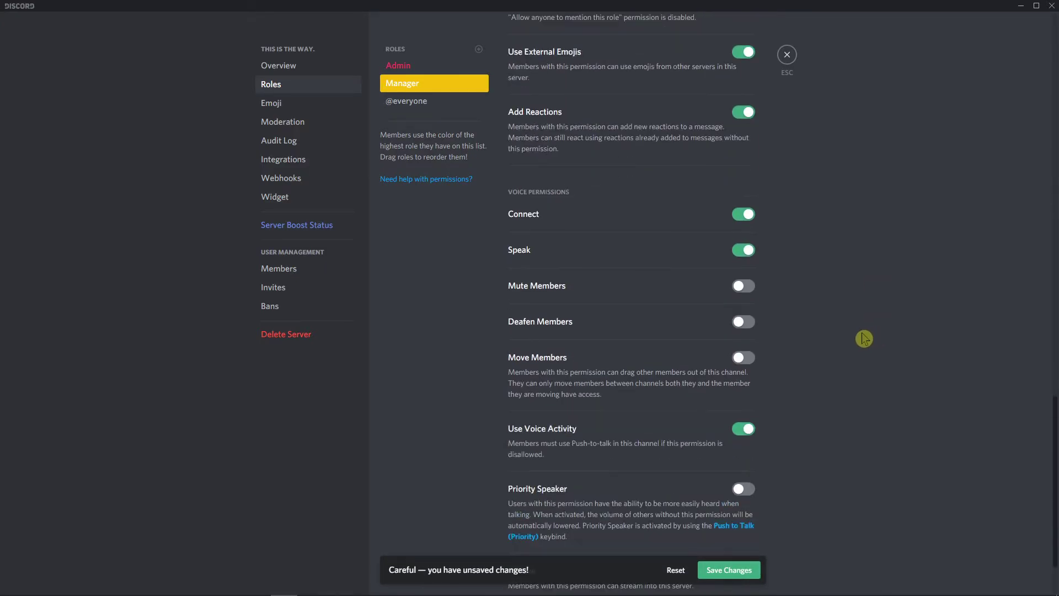
pyautogui.scroll(3, 610, 399)
pyautogui.scroll(-3, 572, 357)
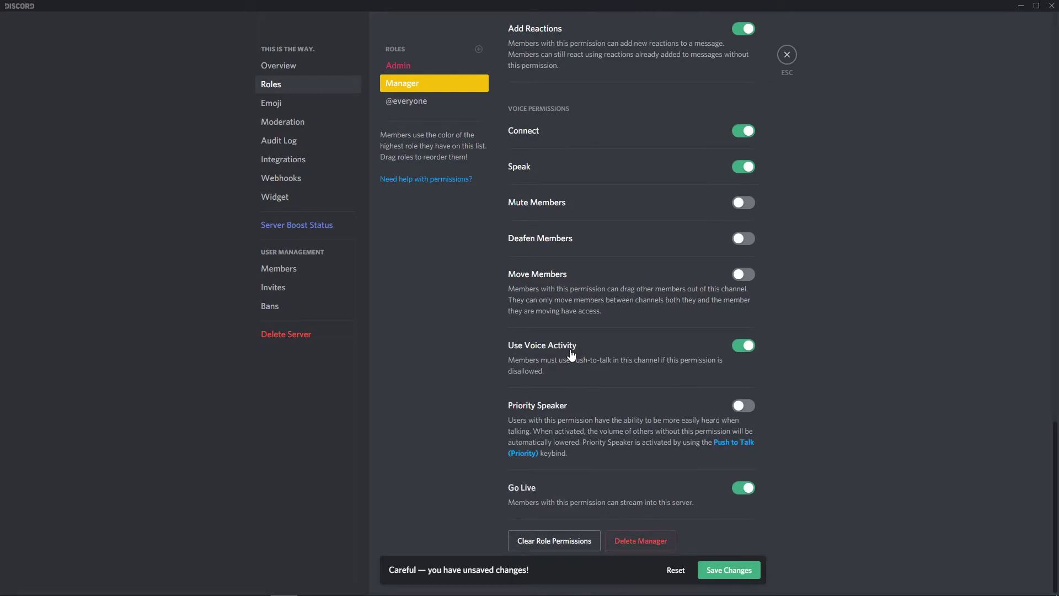
pyautogui.scroll(15, 819, 307)
pyautogui.scroll(-12, 849, 529)
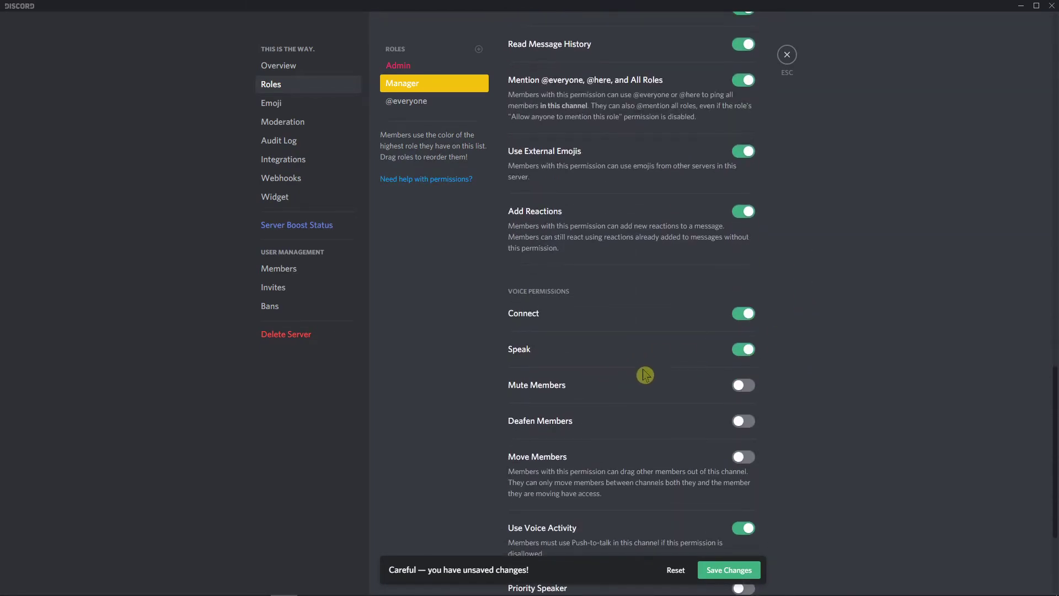
pyautogui.scroll(-2, 645, 374)
pyautogui.middleClick(443, 370)
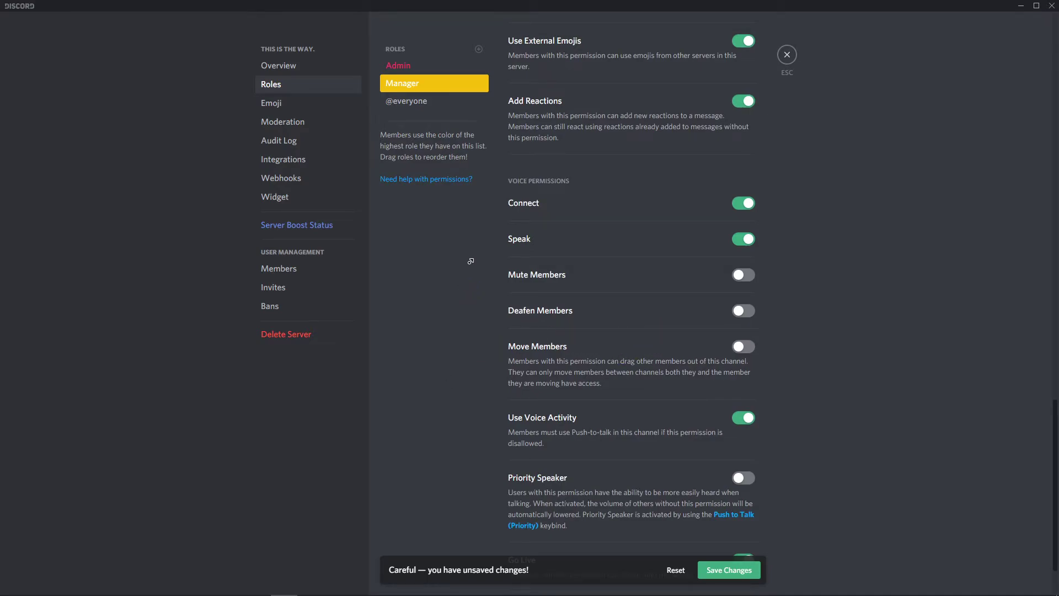
pyautogui.scroll(-2, 504, 296)
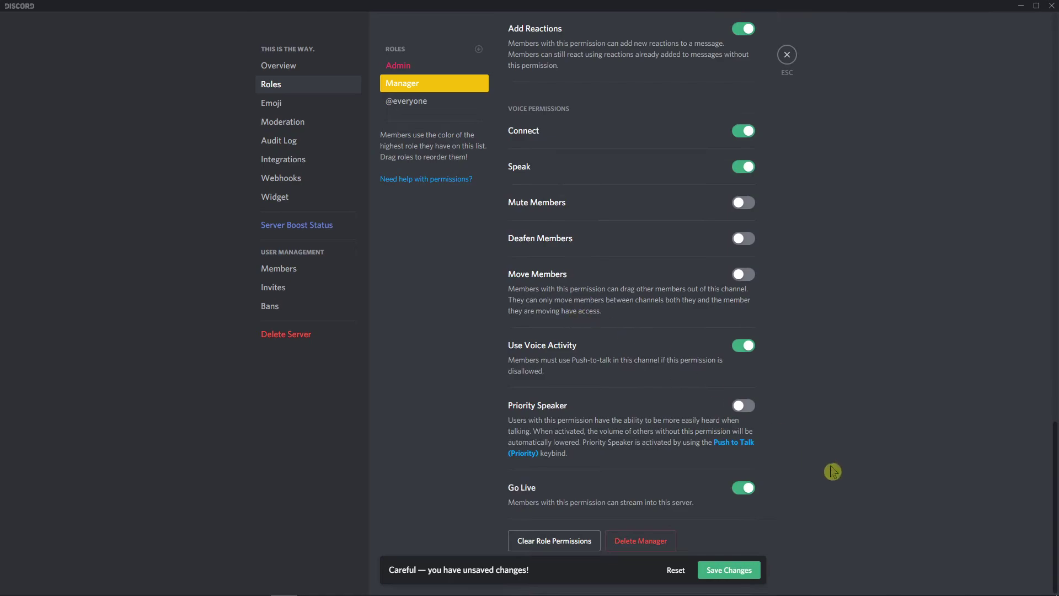
pyautogui.click(726, 571)
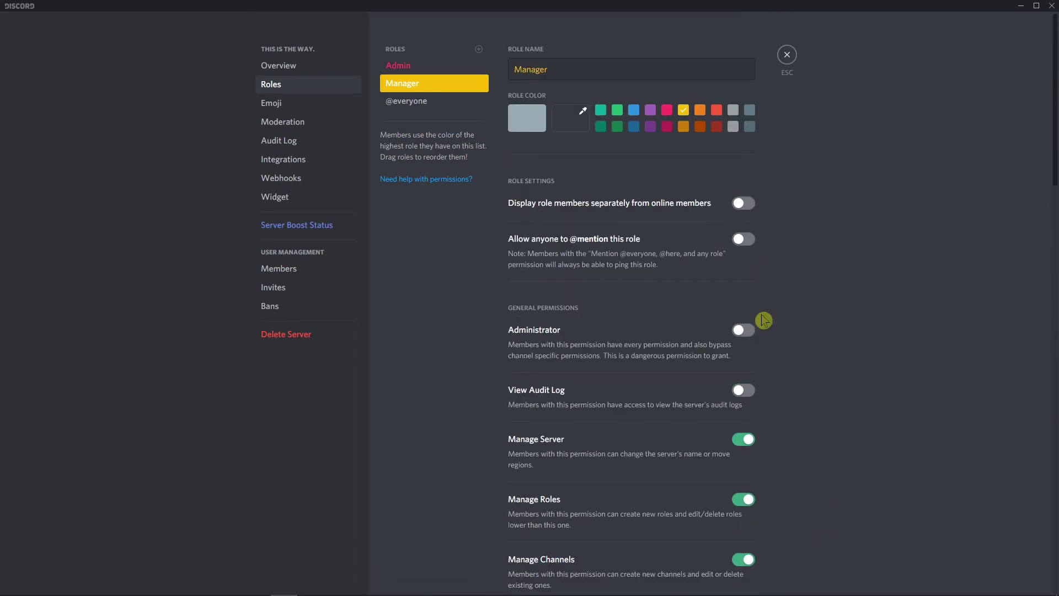
# Step: Look at the server's emoji settings, and set the moderation verification level to Low
pyautogui.click(292, 104)
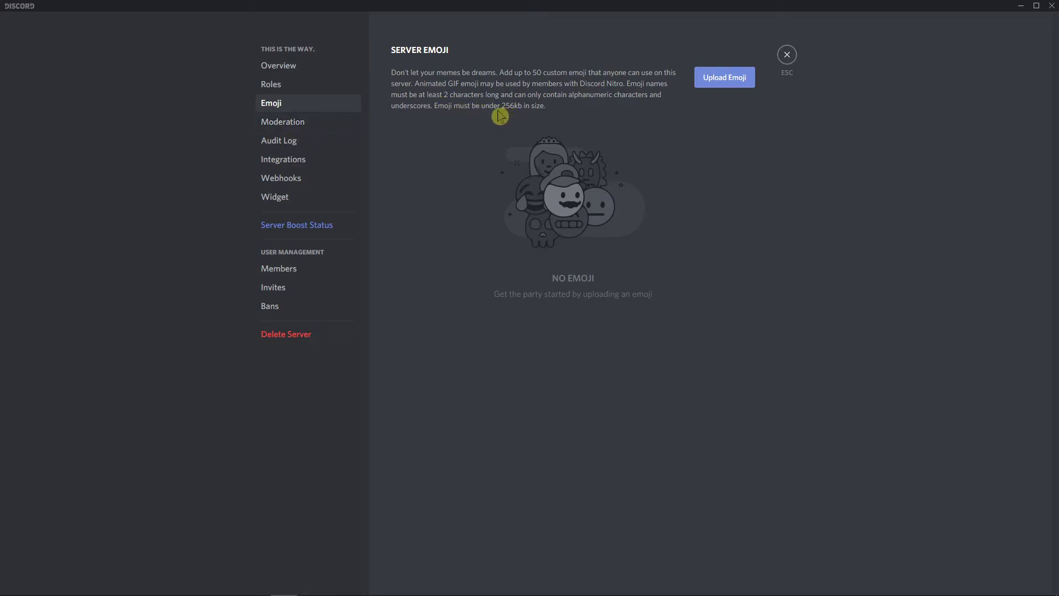
pyautogui.click(308, 130)
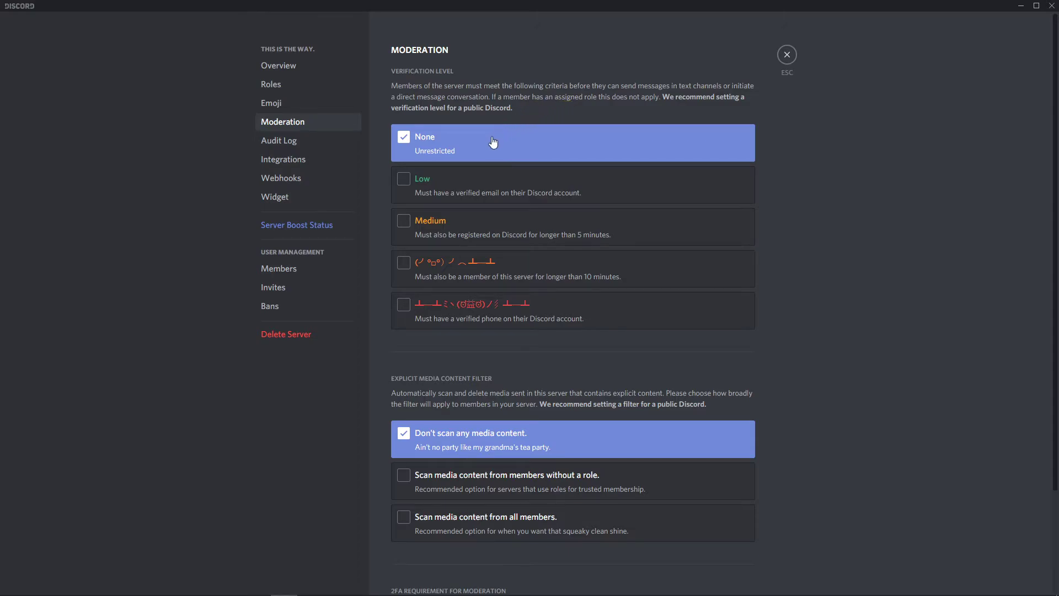
pyautogui.click(485, 237)
pyautogui.click(486, 197)
pyautogui.click(478, 233)
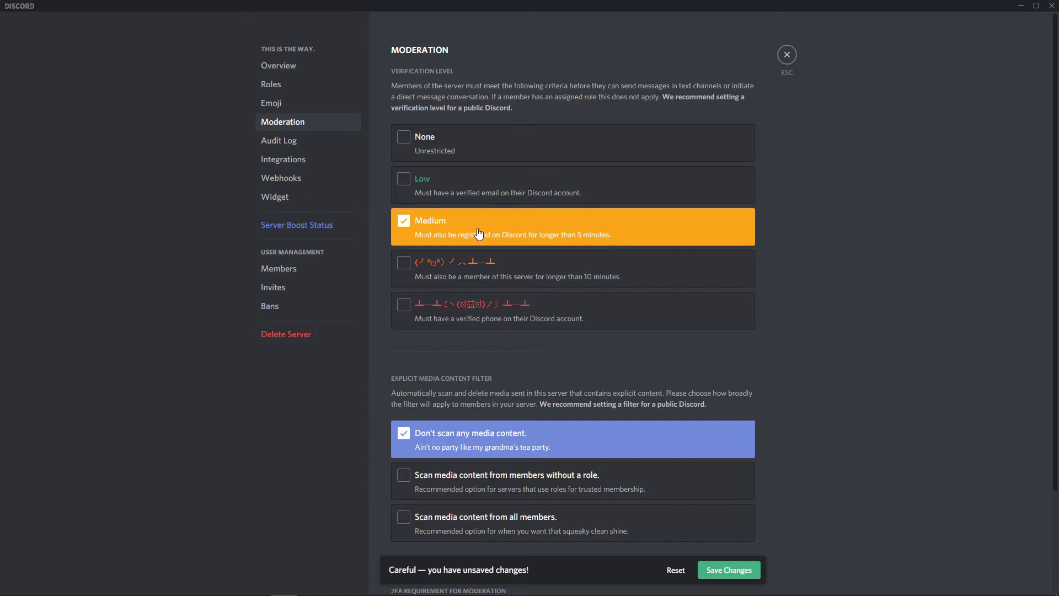
pyautogui.click(472, 270)
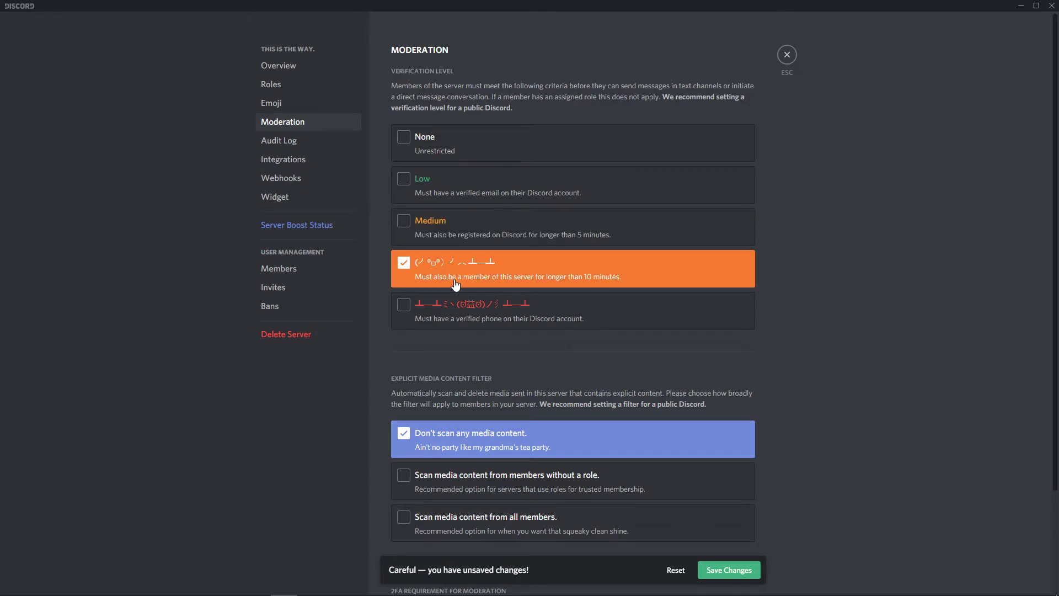
pyautogui.click(471, 238)
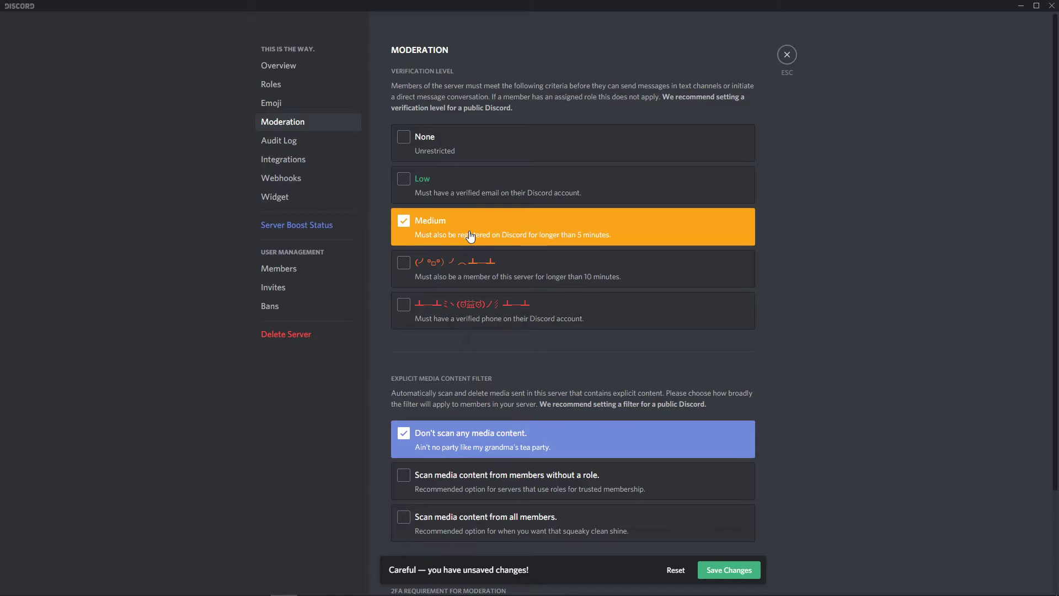
pyautogui.click(463, 186)
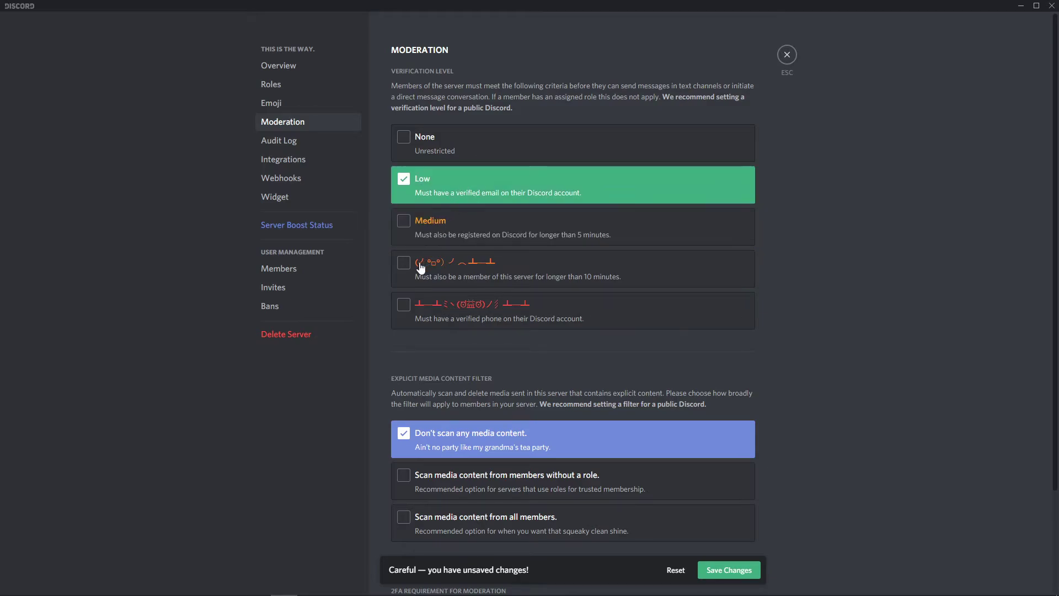
# Step: Set the explicit media content filter to scan media content from members without a role, and save the moderation settings
pyautogui.scroll(-1, 419, 246)
pyautogui.scroll(1, 412, 259)
pyautogui.scroll(-2, 481, 231)
pyautogui.scroll(2, 483, 232)
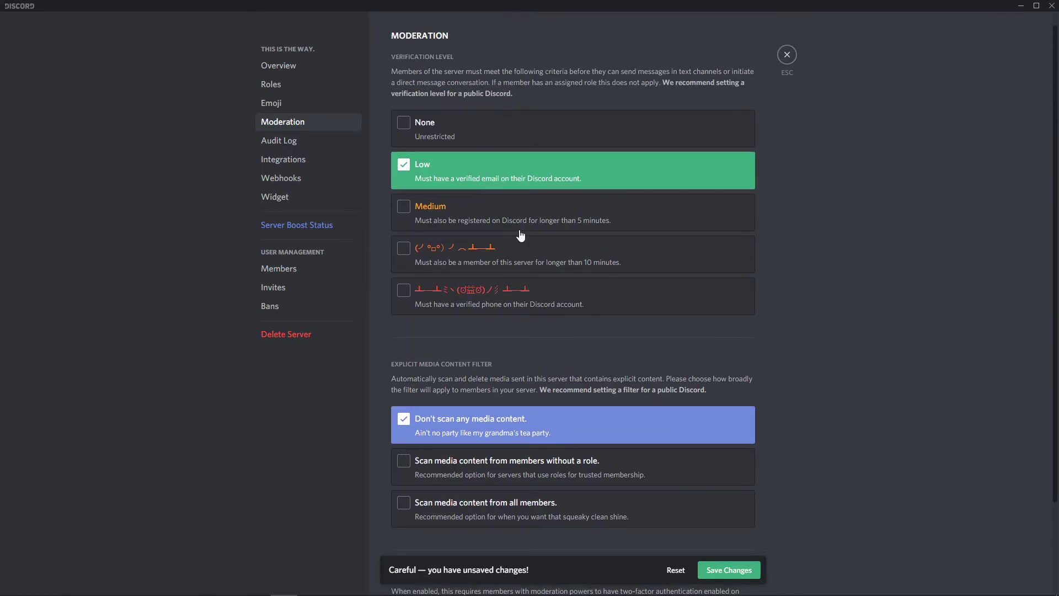
pyautogui.click(526, 194)
pyautogui.middleClick(385, 303)
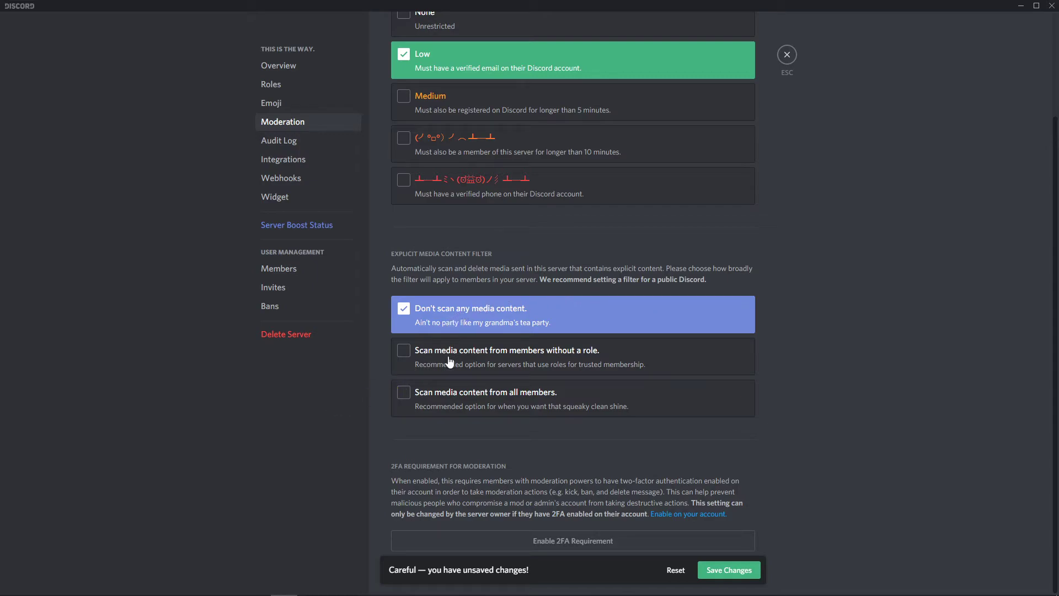
pyautogui.click(508, 368)
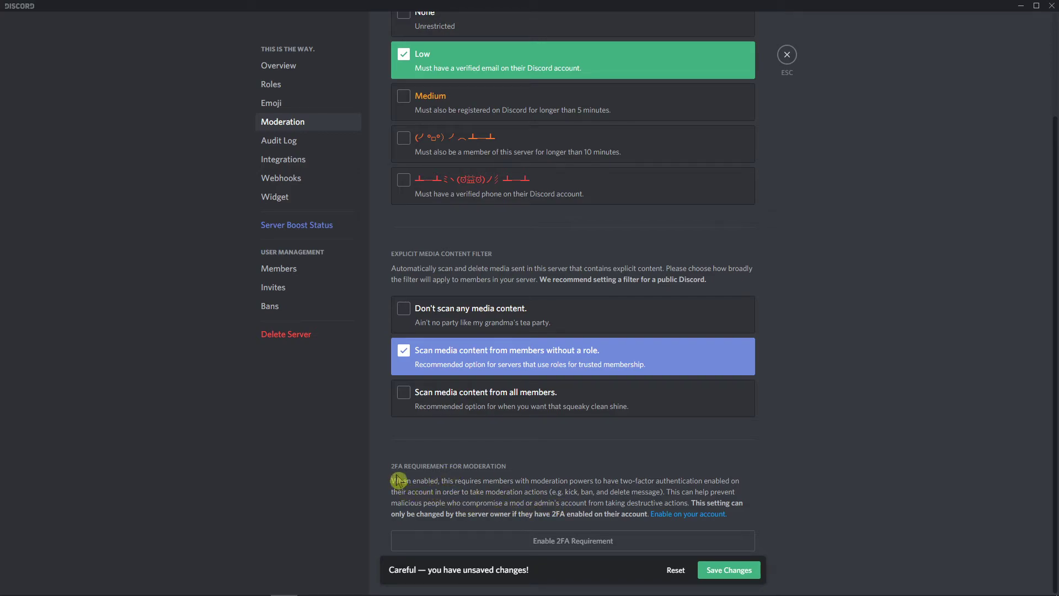
pyautogui.click(709, 571)
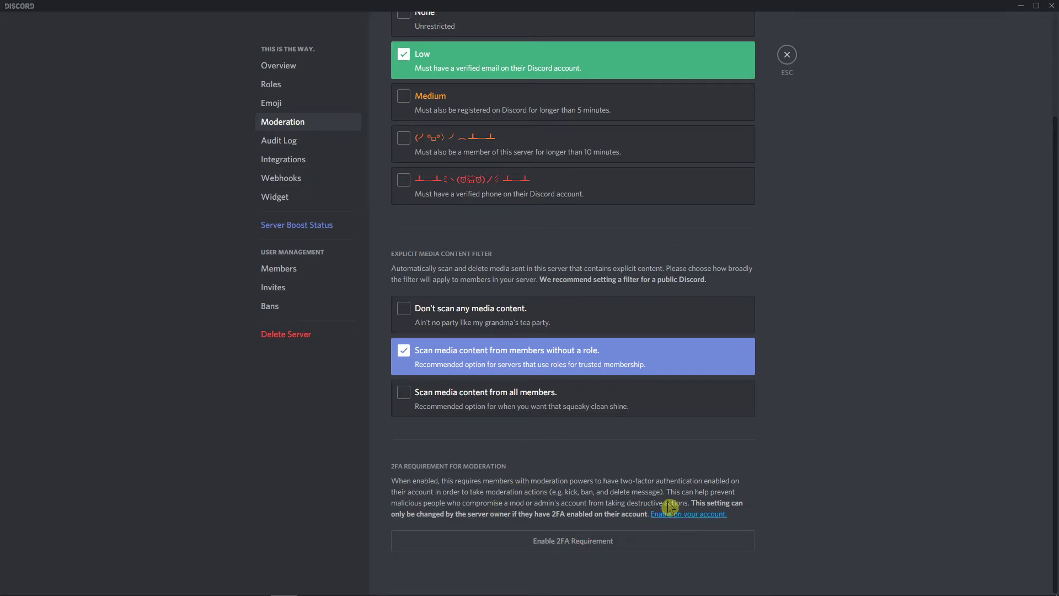
# Step: Review the server's audit log, integrations and webhooks settings
pyautogui.scroll(3, 421, 230)
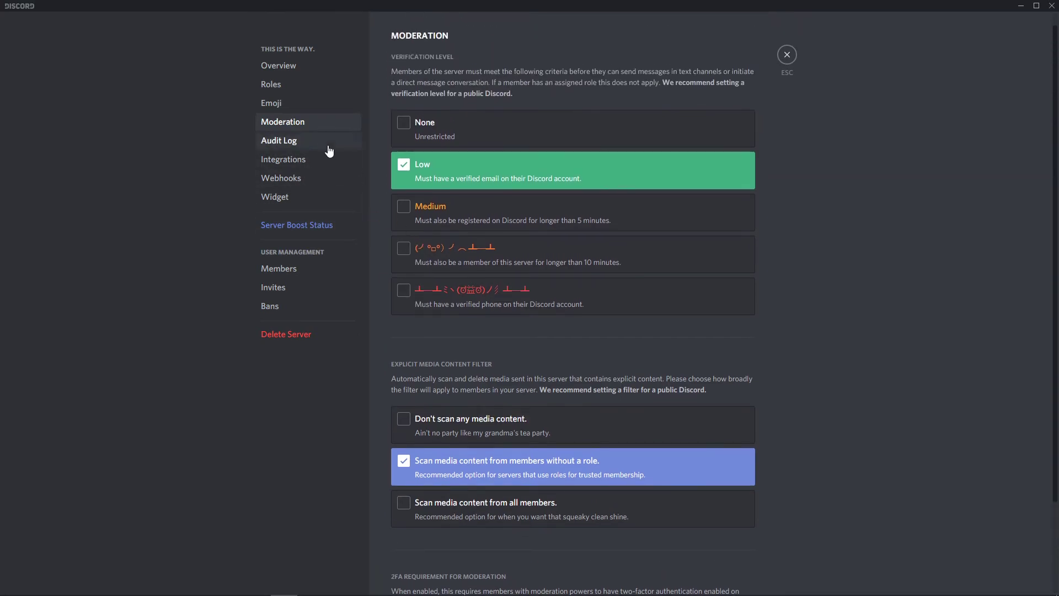
pyautogui.click(330, 148)
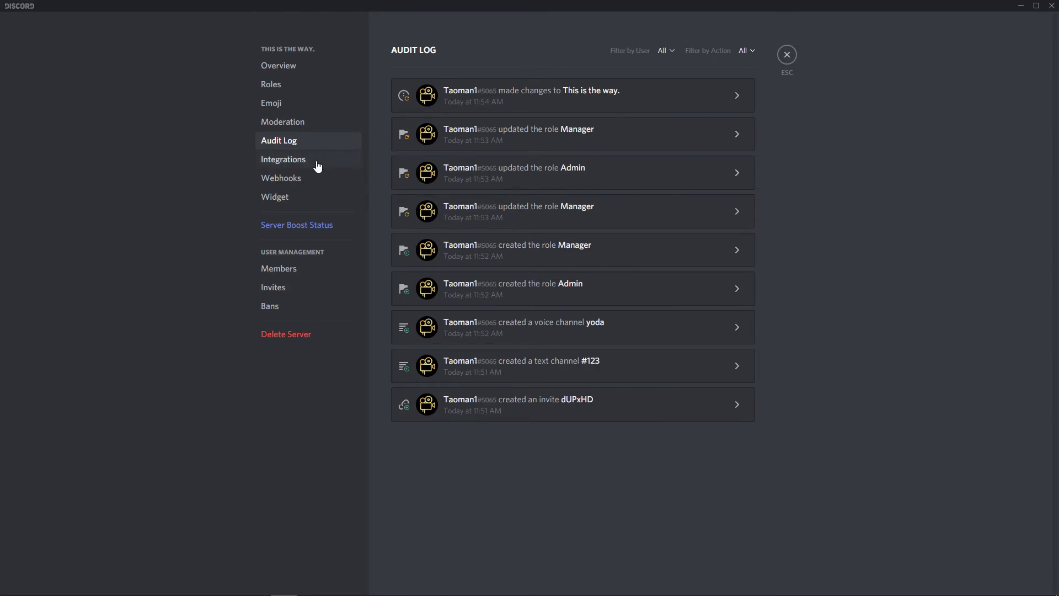
pyautogui.click(318, 167)
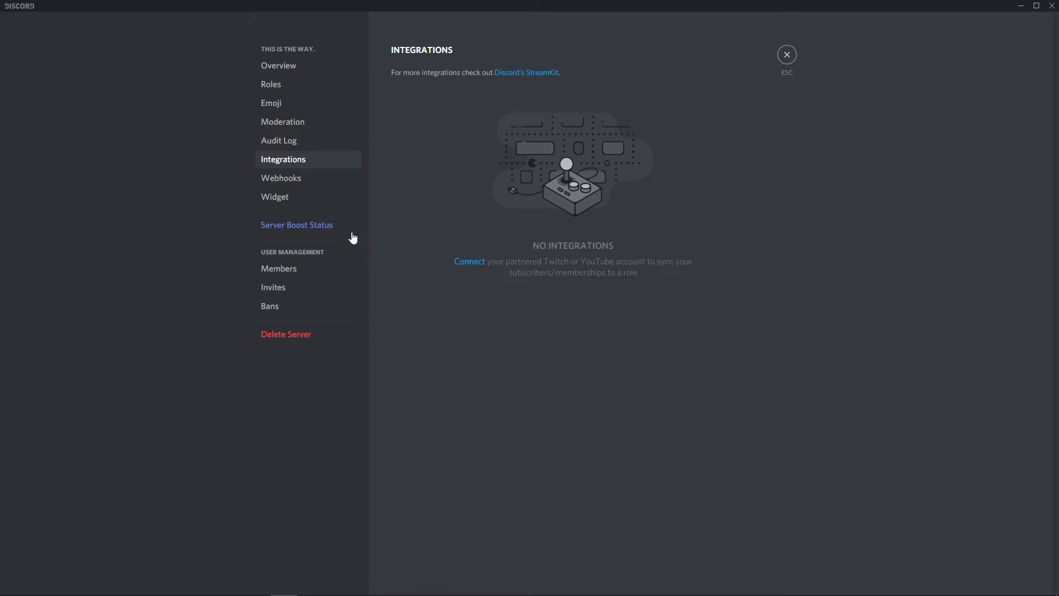
pyautogui.click(313, 185)
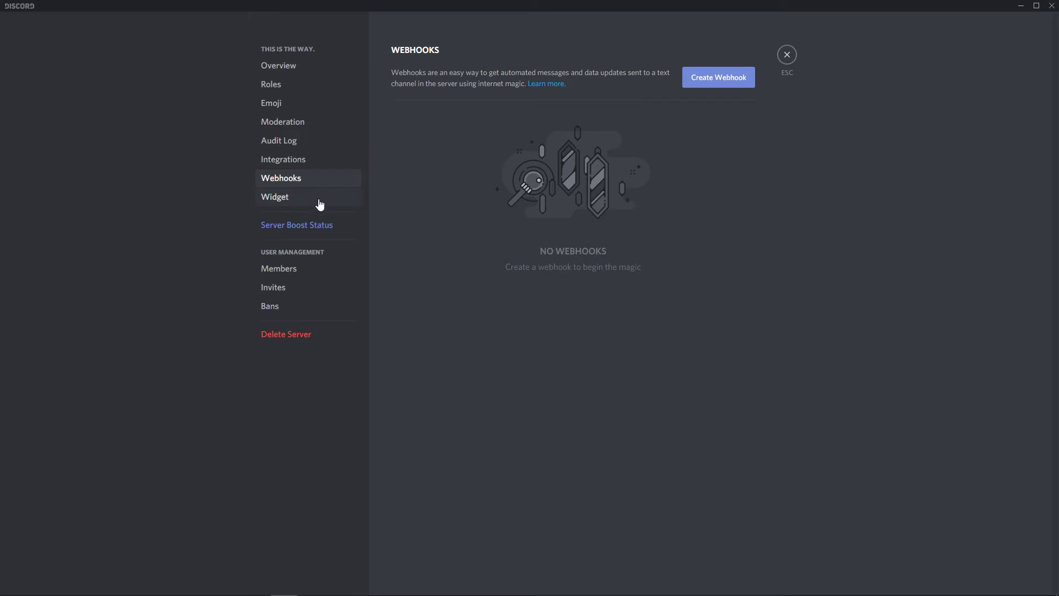
# Step: Set the server widget's invite channel to yoda
pyautogui.click(319, 204)
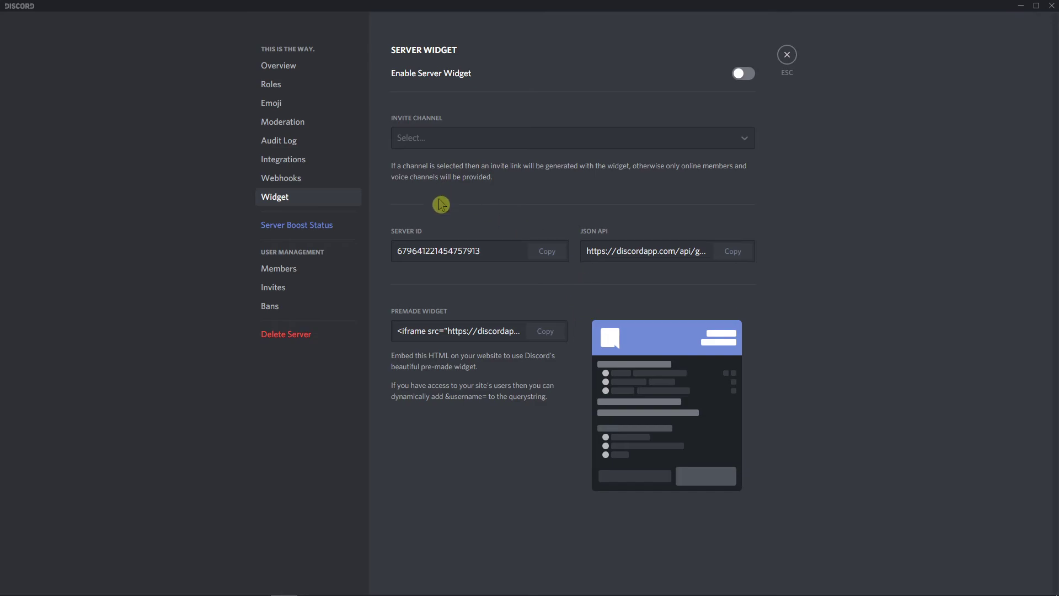
pyautogui.click(462, 146)
pyautogui.click(440, 138)
pyautogui.click(439, 141)
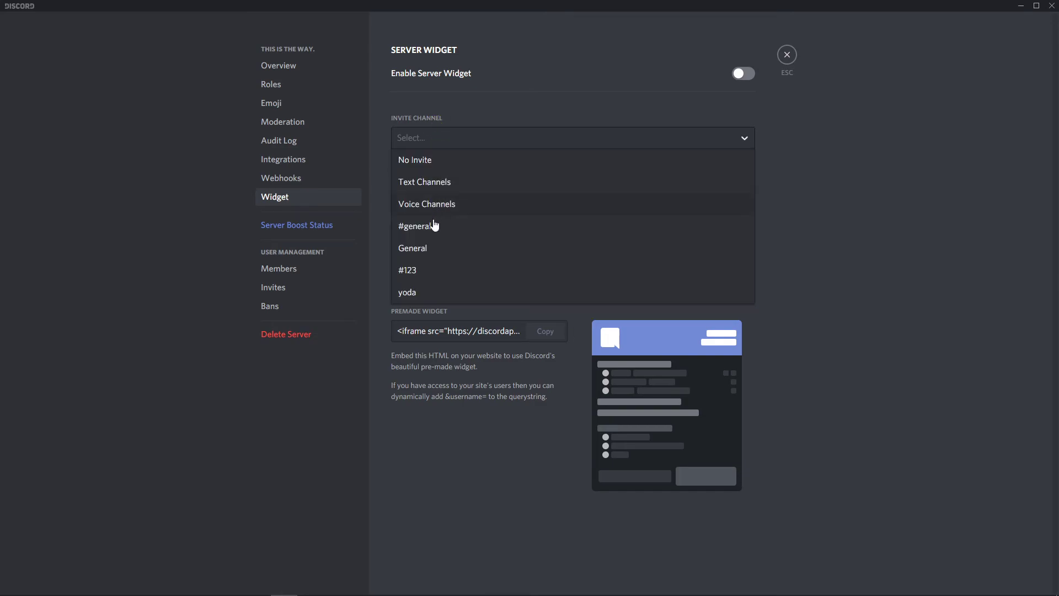
pyautogui.click(429, 290)
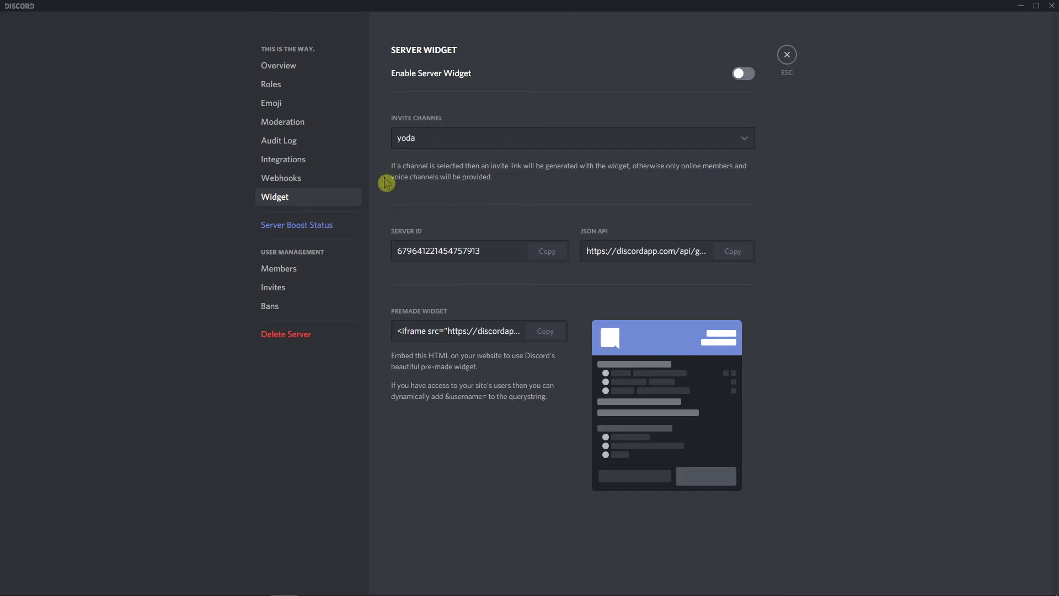
# Step: Assign the Admin role to the only member in the server's member list, and remove it again
pyautogui.click(329, 274)
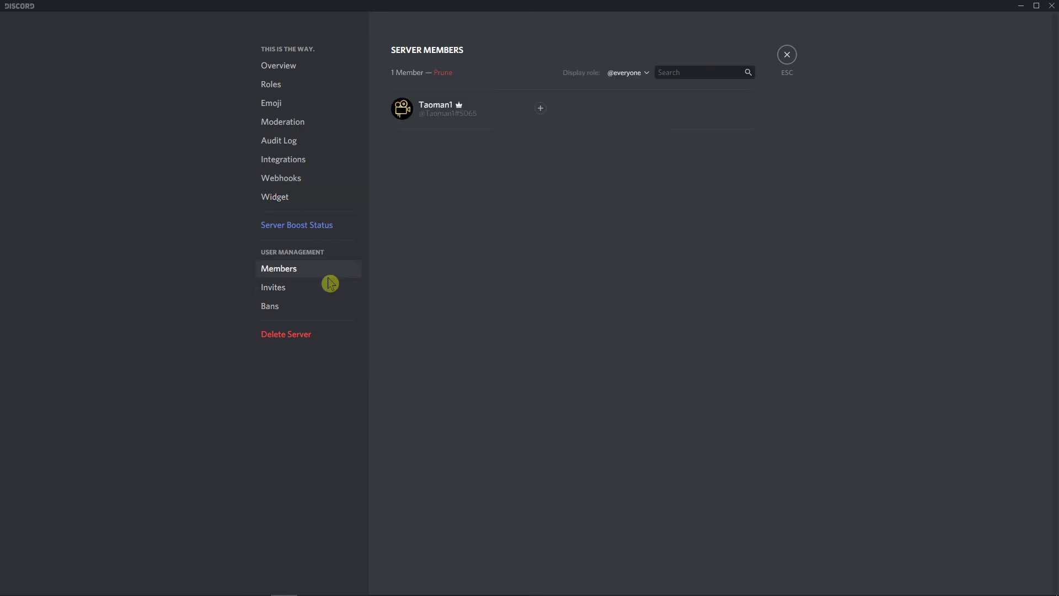
pyautogui.click(540, 108)
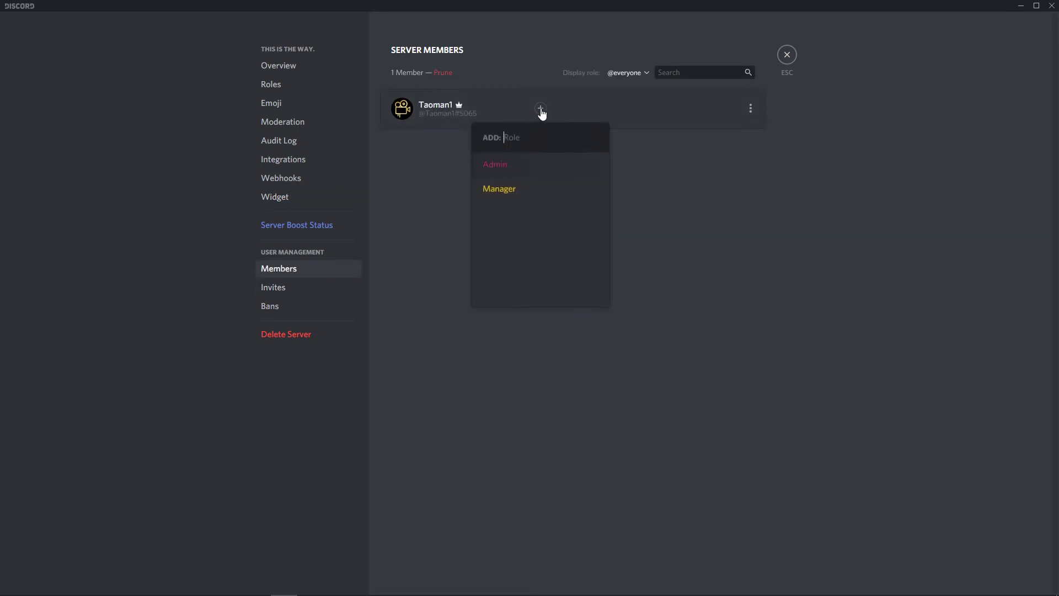
pyautogui.click(655, 191)
pyautogui.click(540, 108)
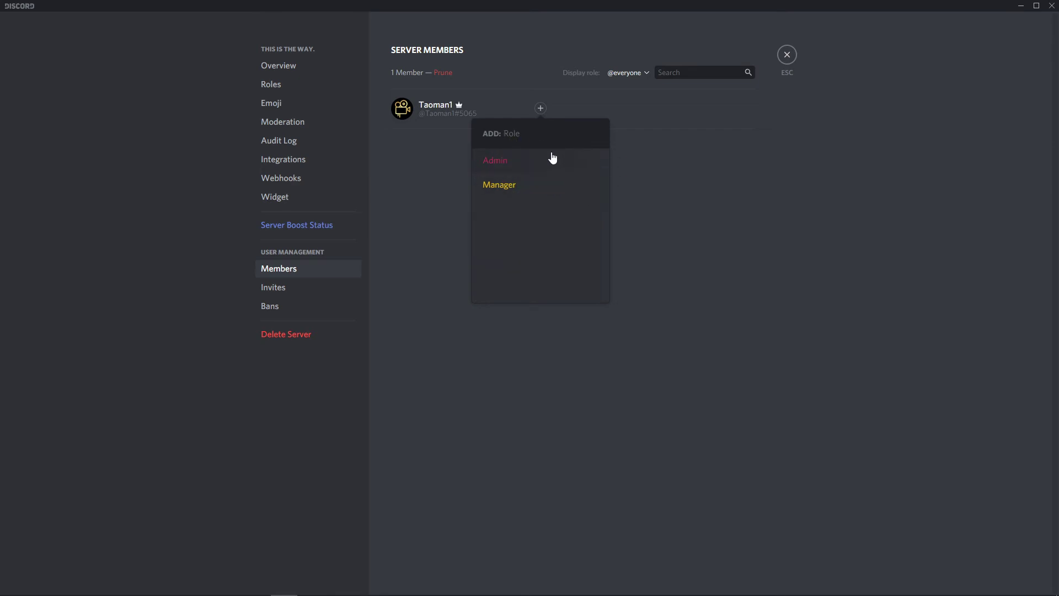
pyautogui.click(664, 182)
pyautogui.click(540, 108)
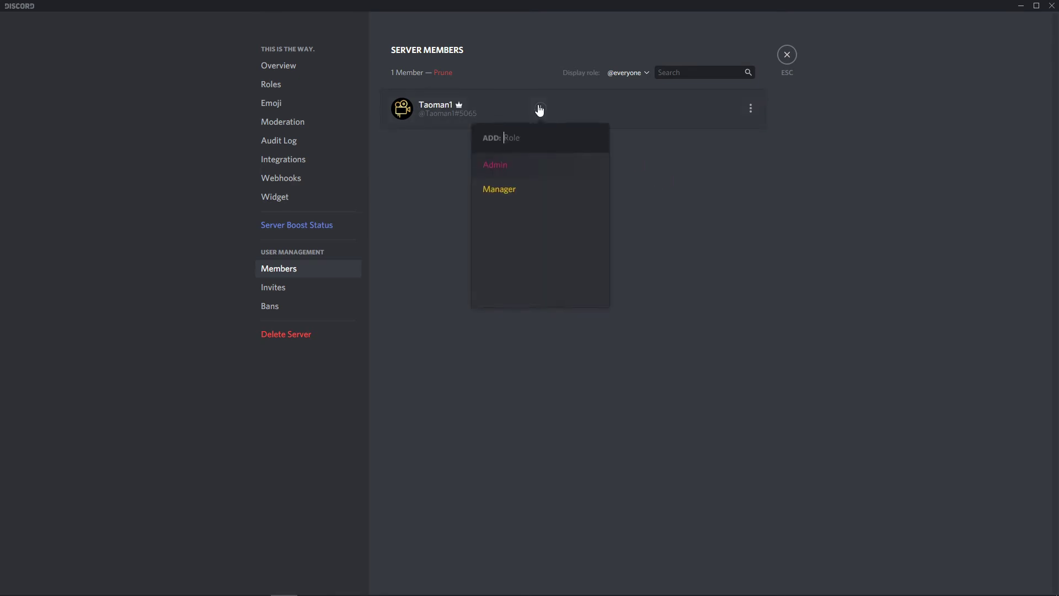
pyautogui.click(518, 162)
pyautogui.click(540, 109)
# Step: Assign the Manager role to the same member, and remove it again
pyautogui.click(540, 109)
pyautogui.click(502, 182)
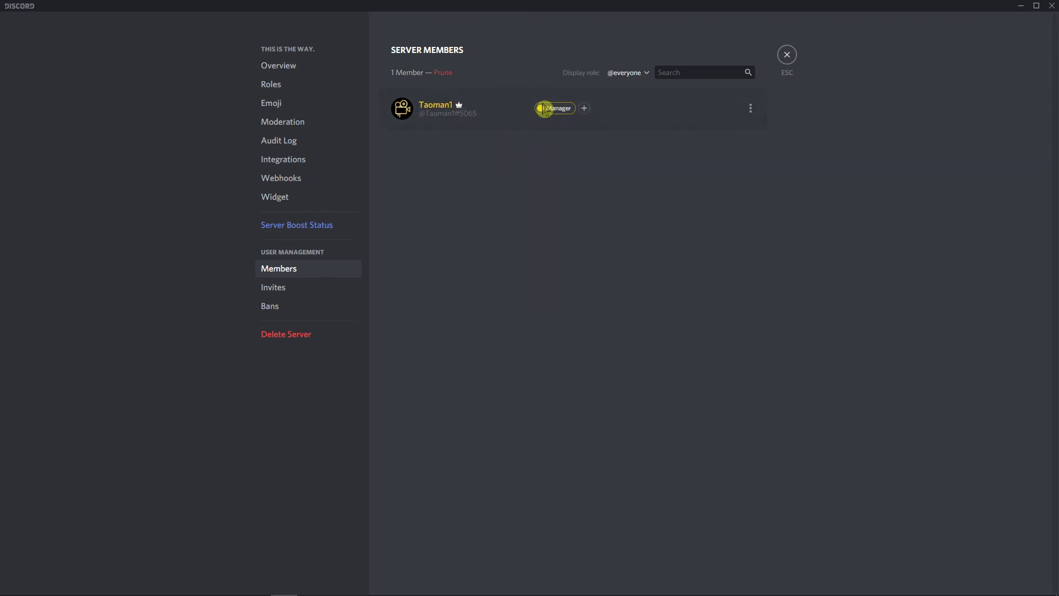
pyautogui.click(539, 109)
# Step: Review the server's invites, bans and overview settings, and close the server settings
pyautogui.click(325, 292)
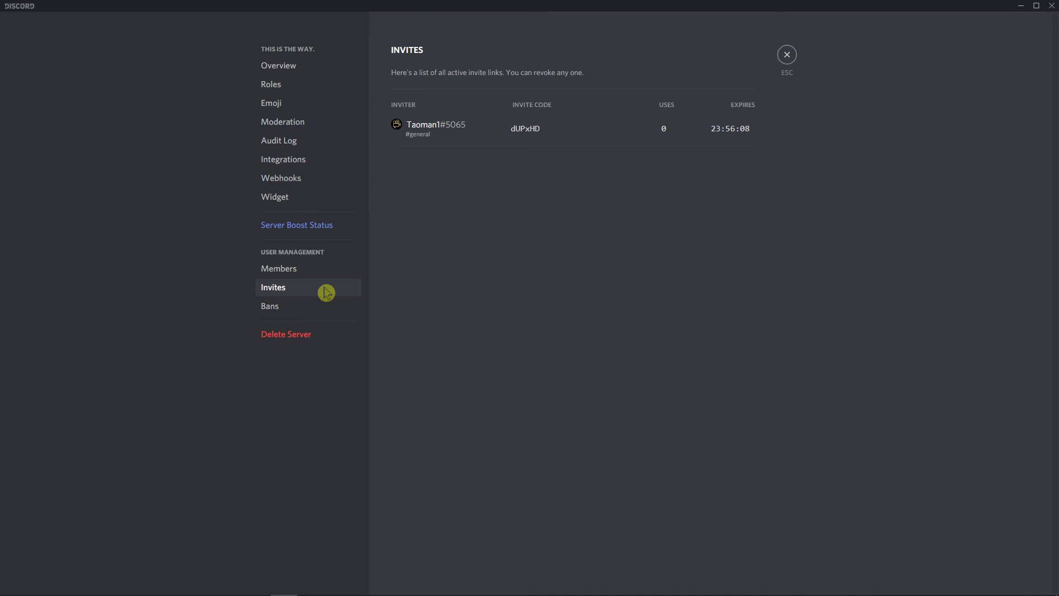
pyautogui.click(293, 307)
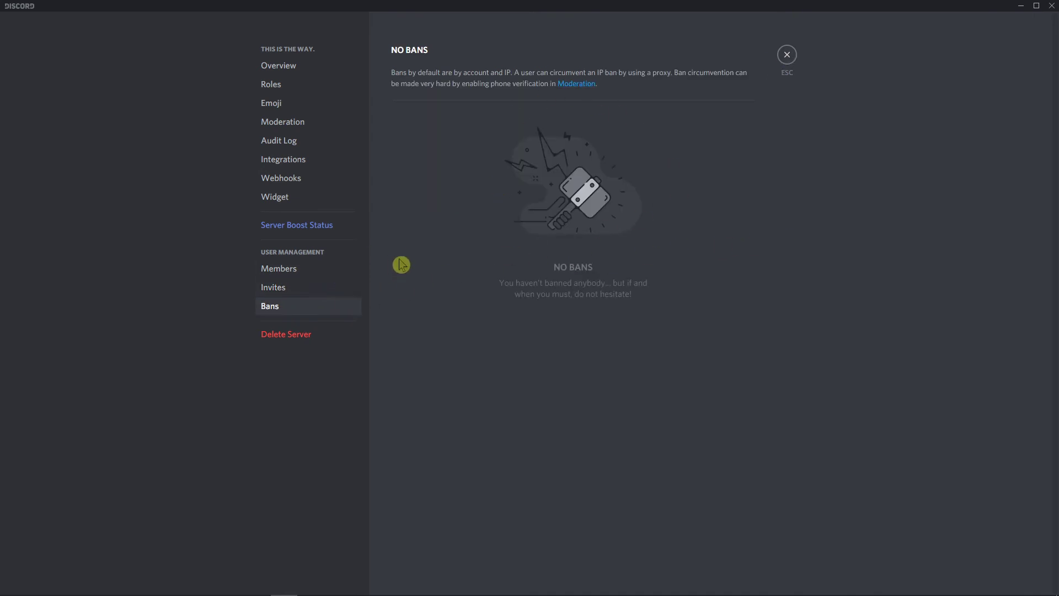
pyautogui.click(307, 65)
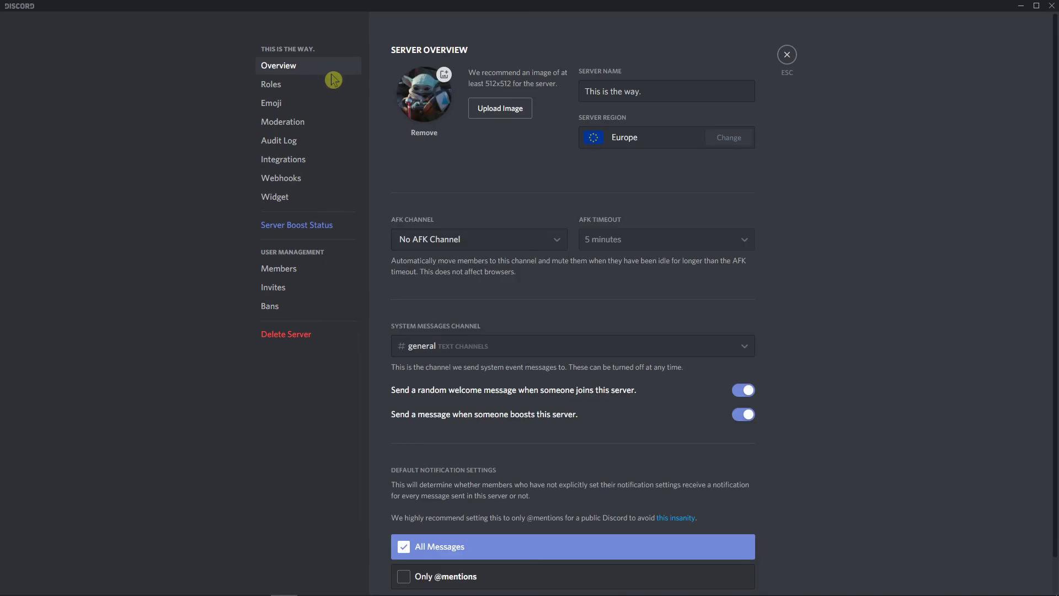
pyautogui.click(786, 55)
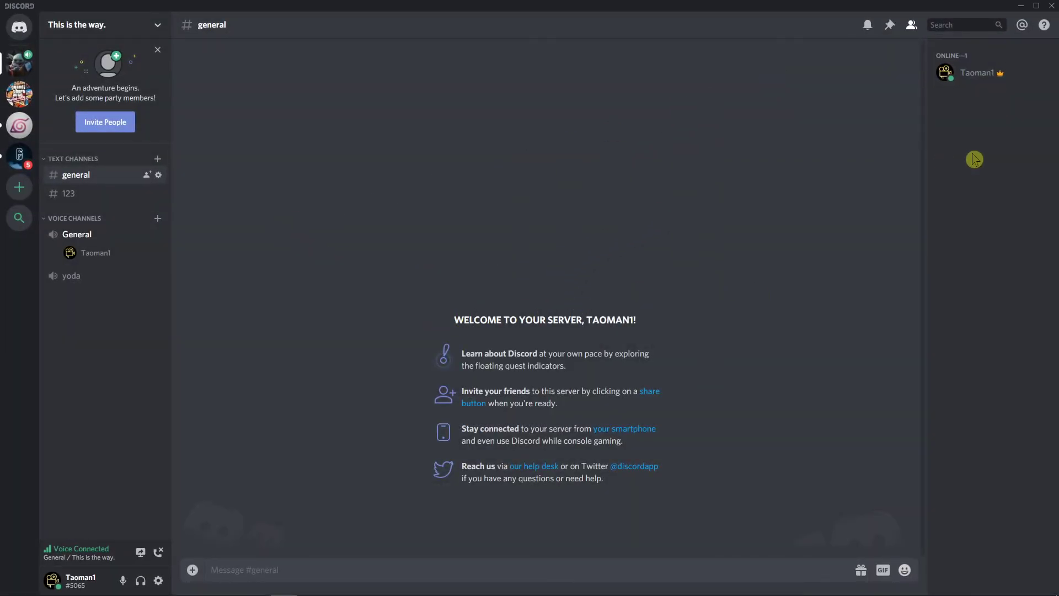
# Step: View the roles that can be assigned from the online member's profile card, and close it without choosing one
pyautogui.click(981, 78)
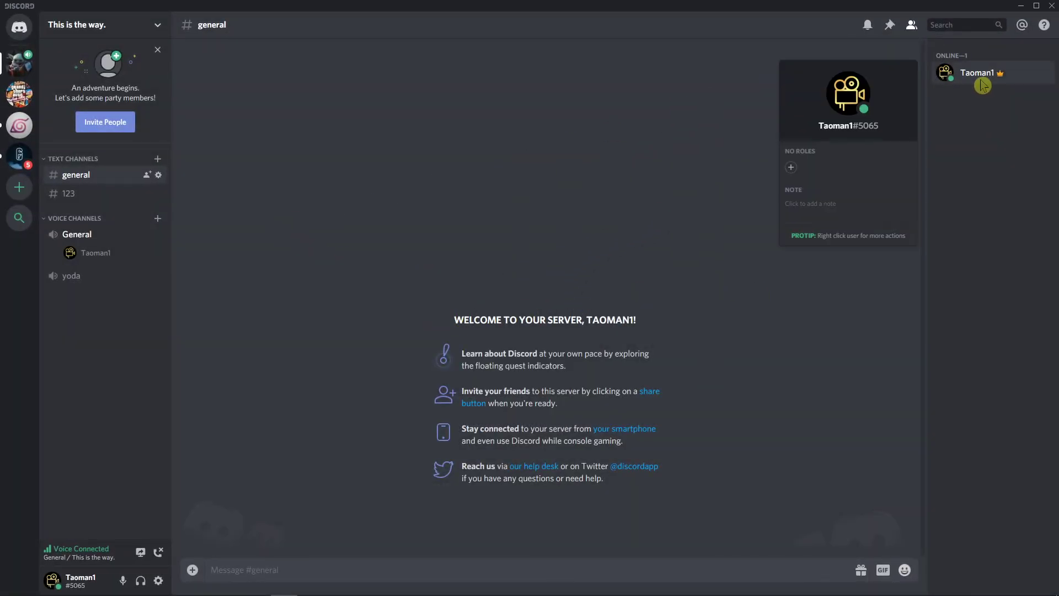
pyautogui.click(797, 168)
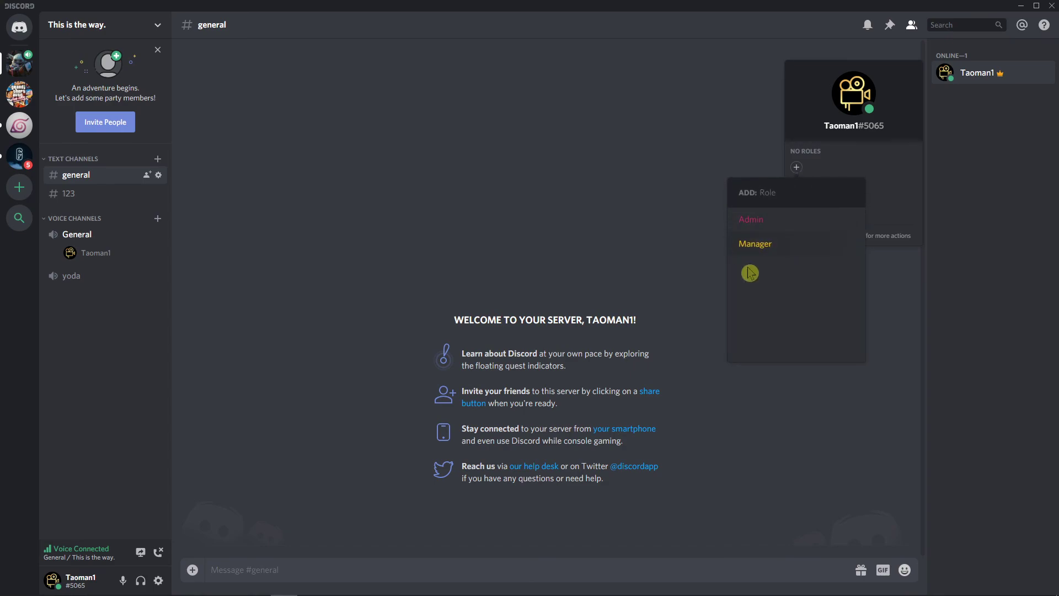
pyautogui.click(589, 231)
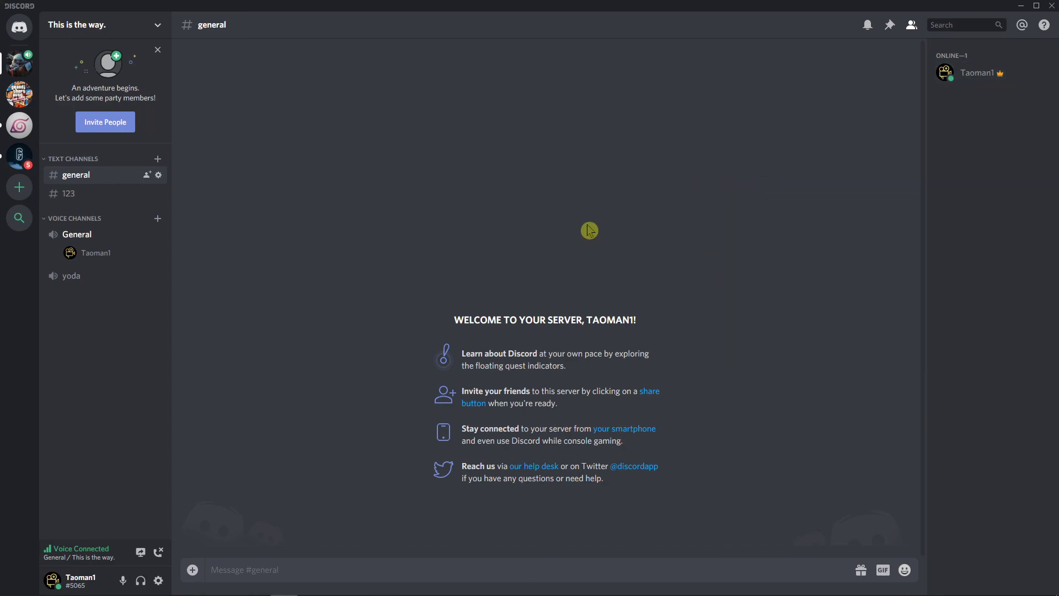